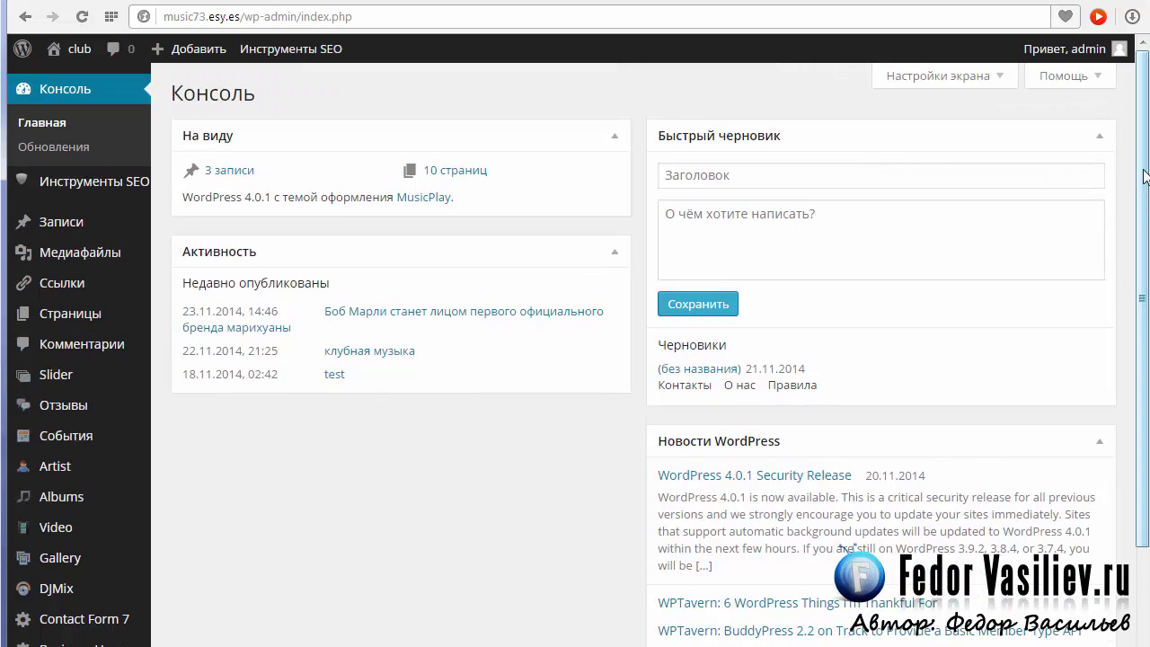
- Open the installed plugins page and look through the inactive plugins
left_click_drag(1144, 176, 1144, 361)
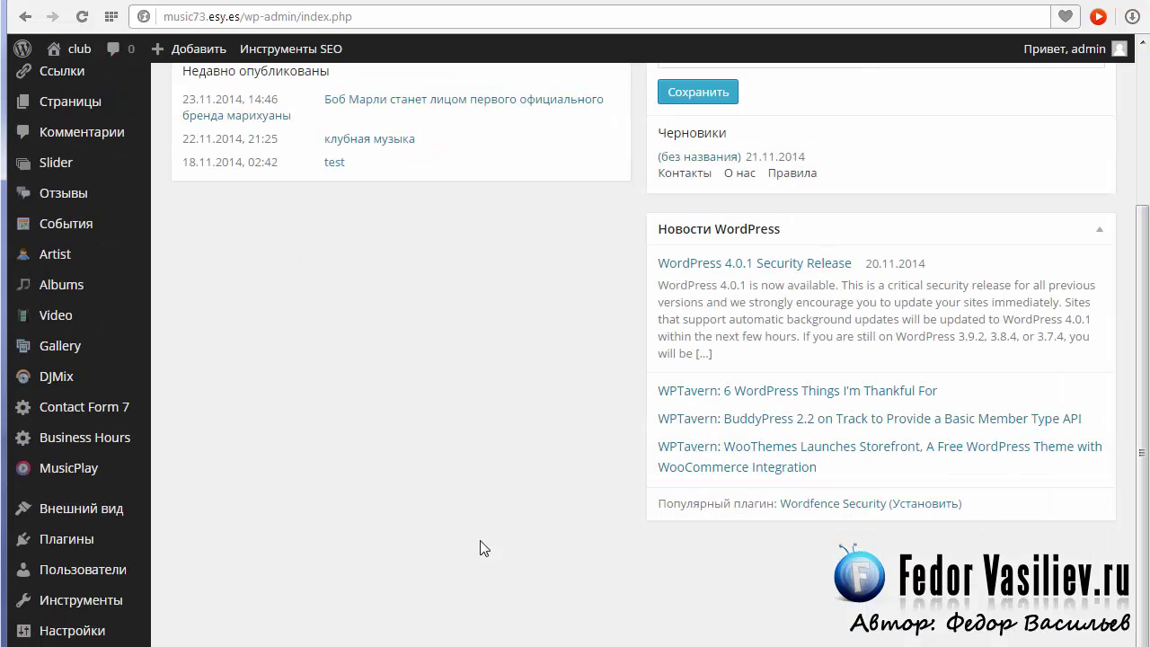
mouse_move(99, 549)
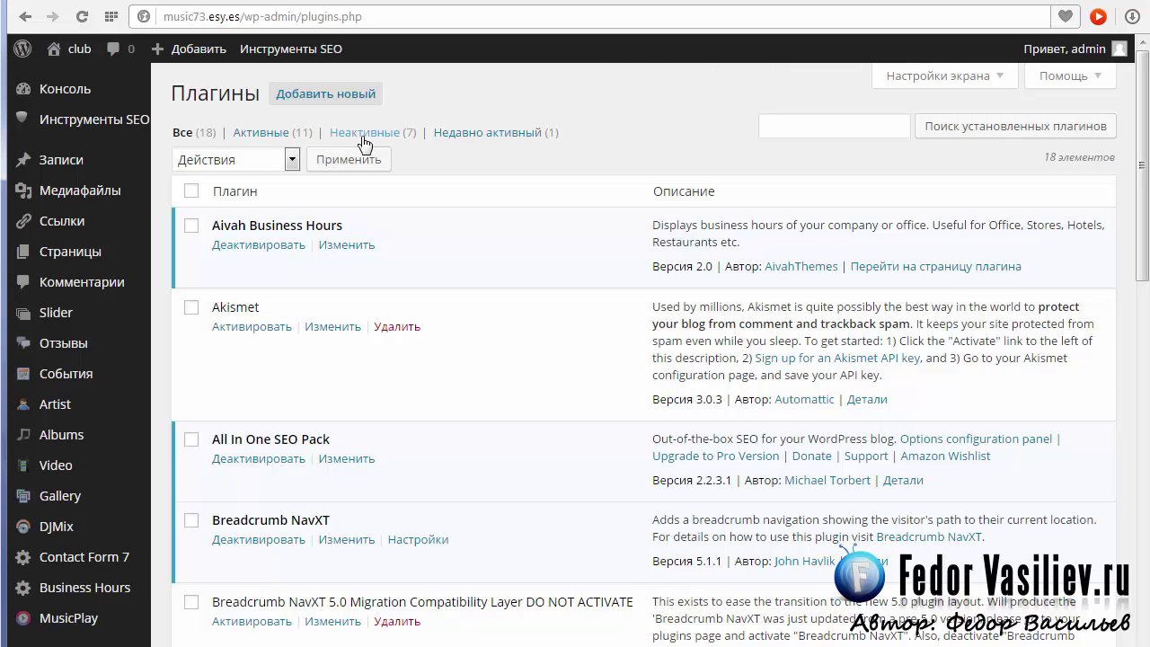
left_click(363, 135)
left_click_drag(1142, 366, 1143, 514)
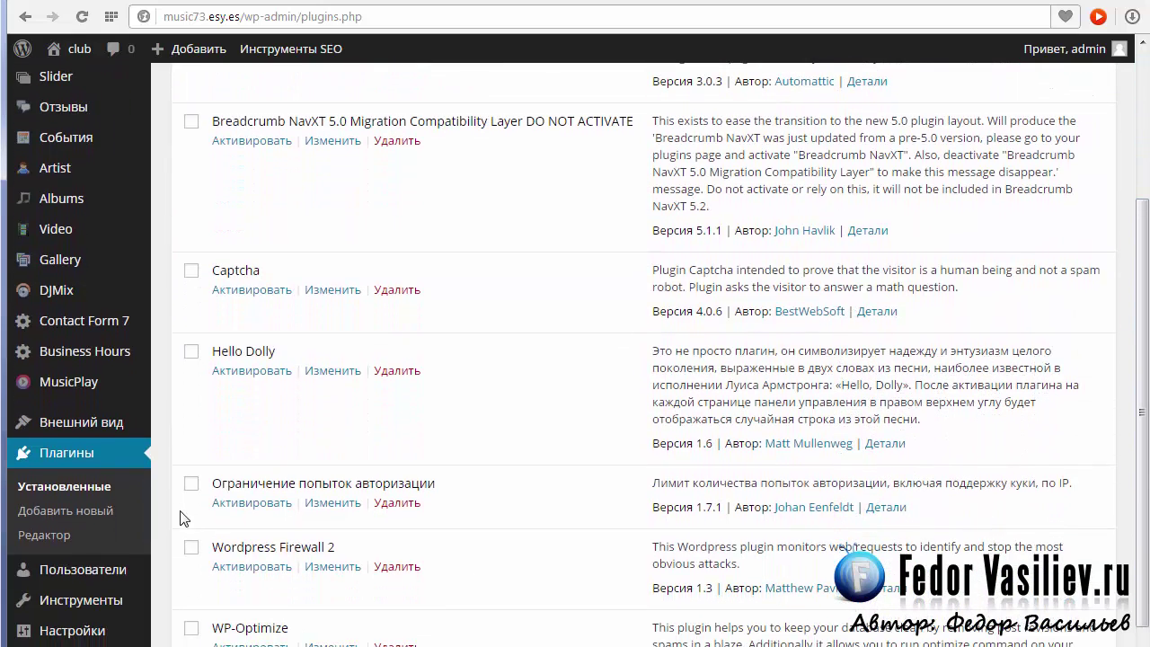
scroll(261, 422, "down", 1)
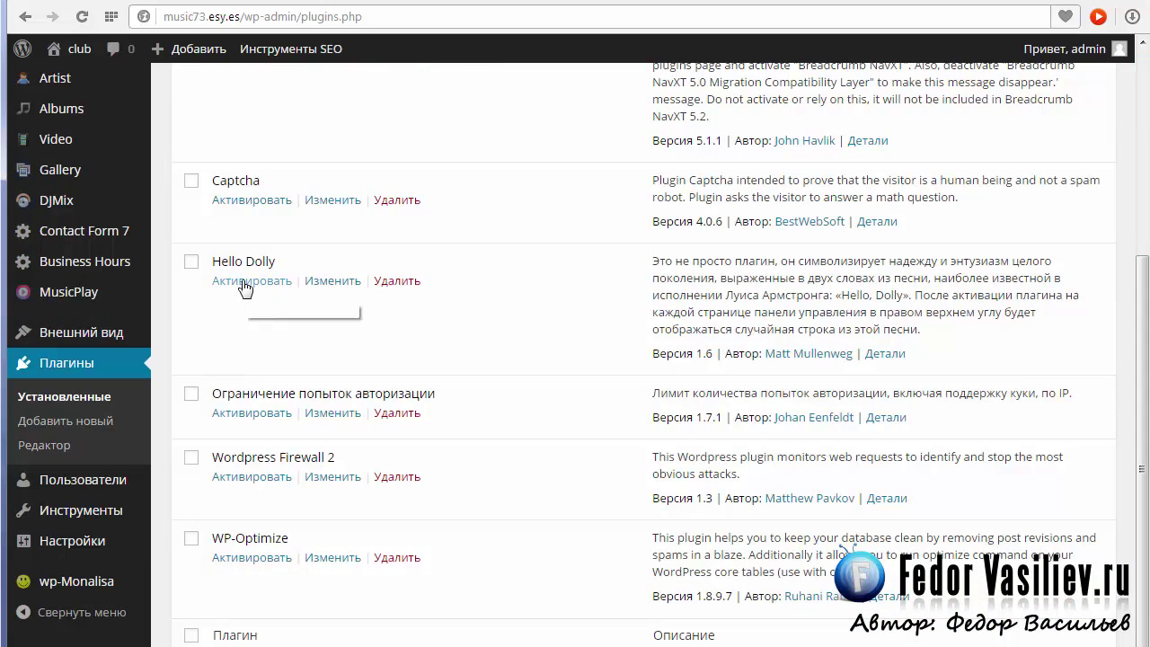
scroll(510, 494, "up", 4)
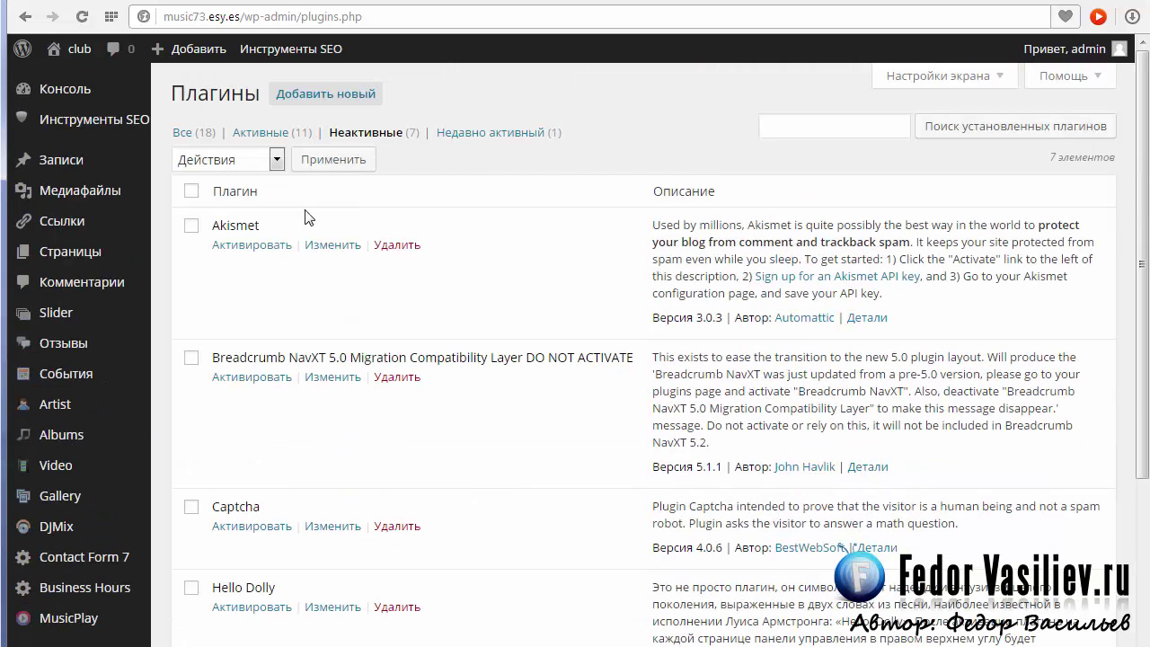
- Filter the plugins to the active ones and locate Hyper Cache in the list
left_click(246, 135)
scroll(311, 351, "down", 2)
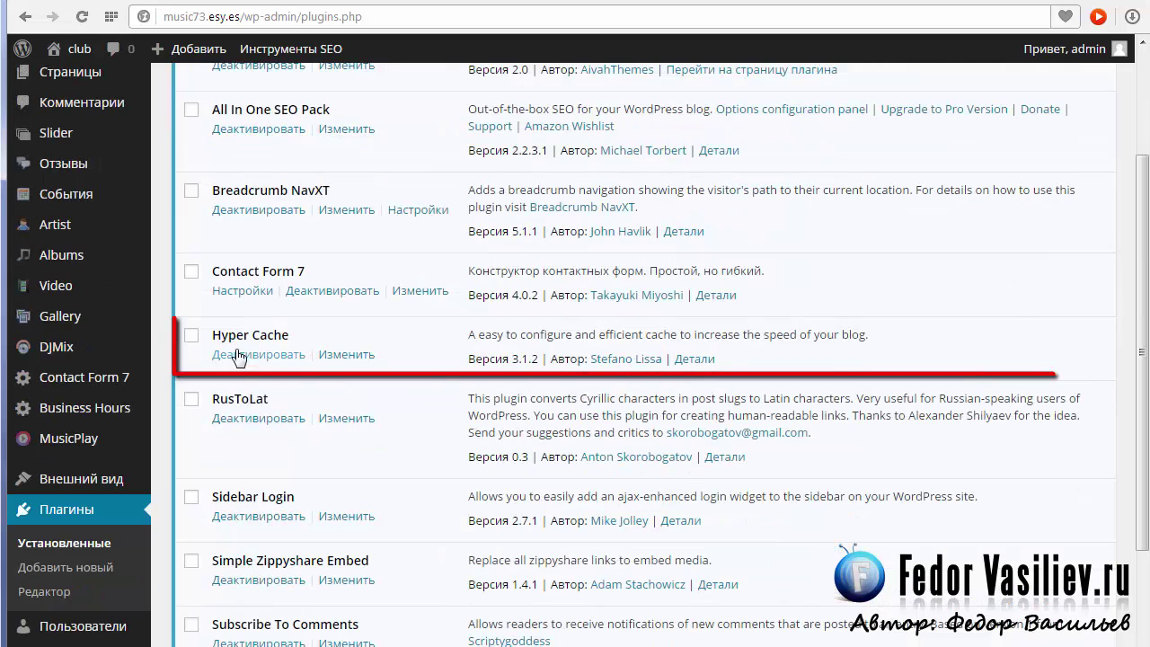
left_click_drag(209, 336, 359, 333)
left_click(359, 334)
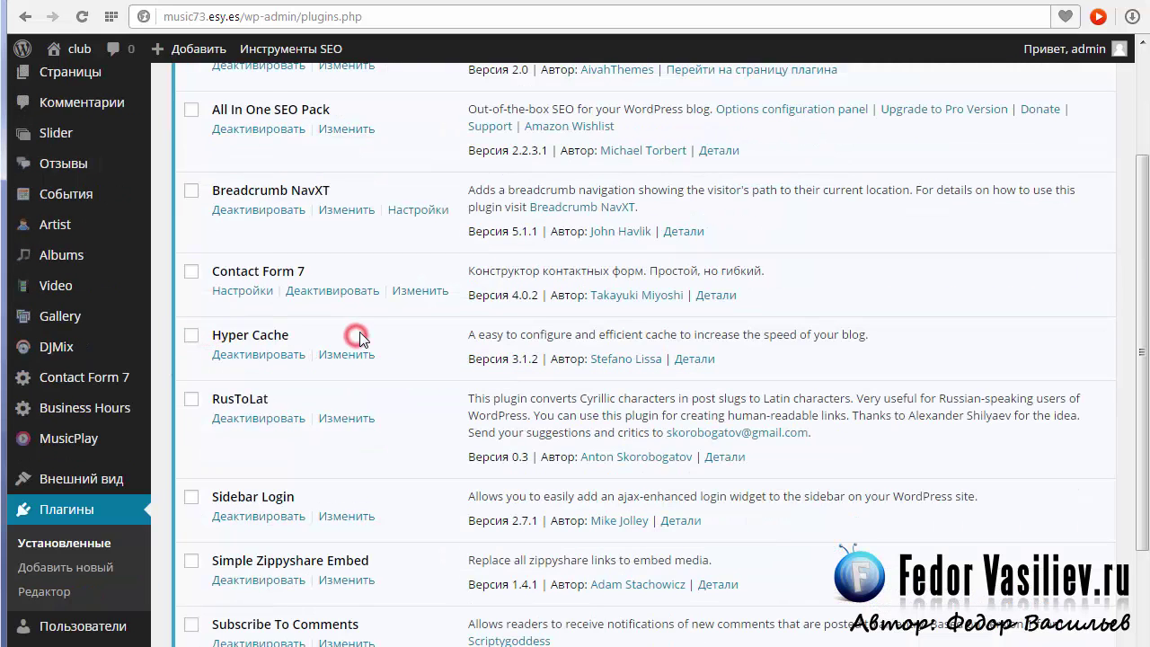
- Open the Hyper Cache settings page and look over its options from start to end
scroll(386, 296, "down", 3)
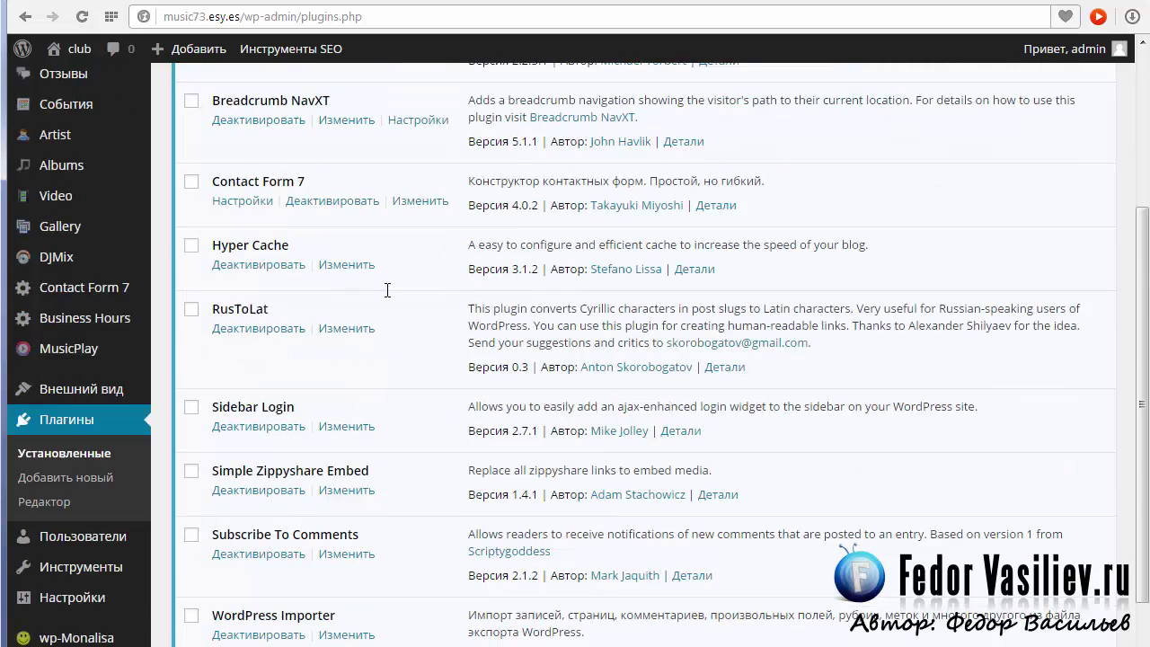
mouse_move(97, 431)
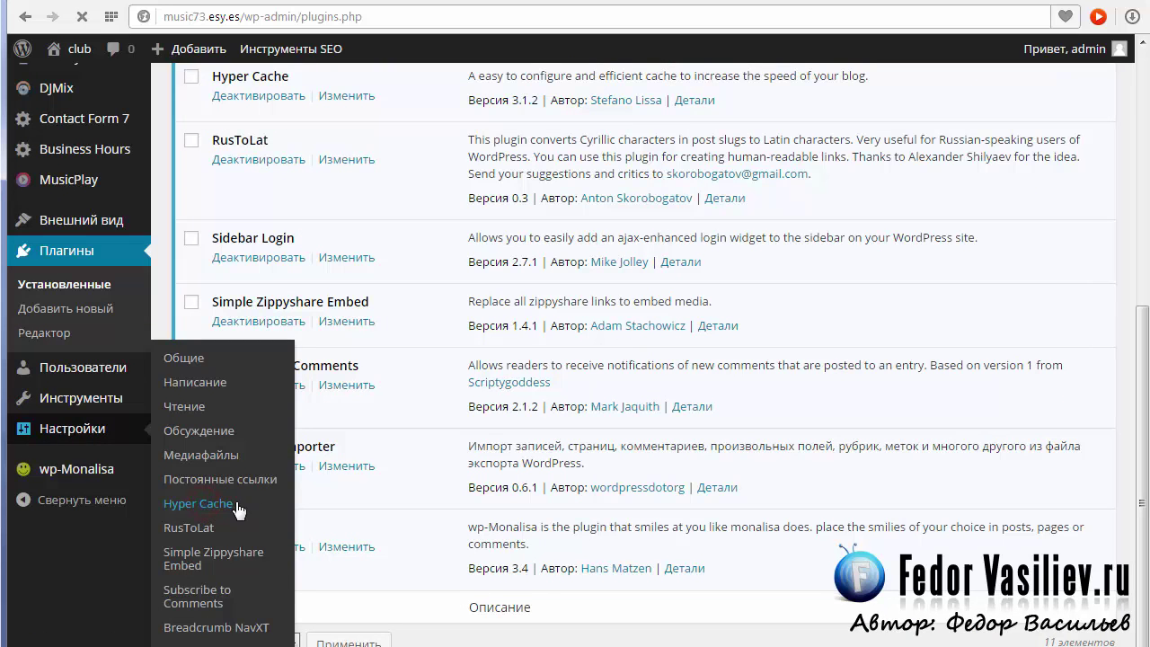
scroll(1146, 557, "down", 5)
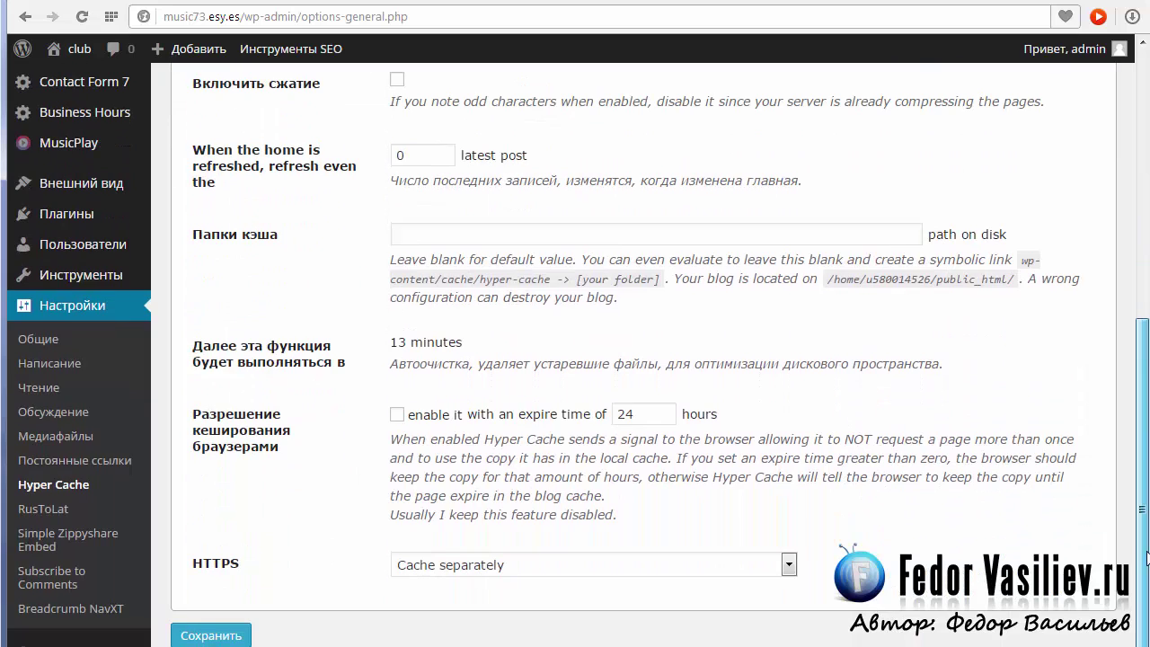
scroll(1146, 557, "up", 5)
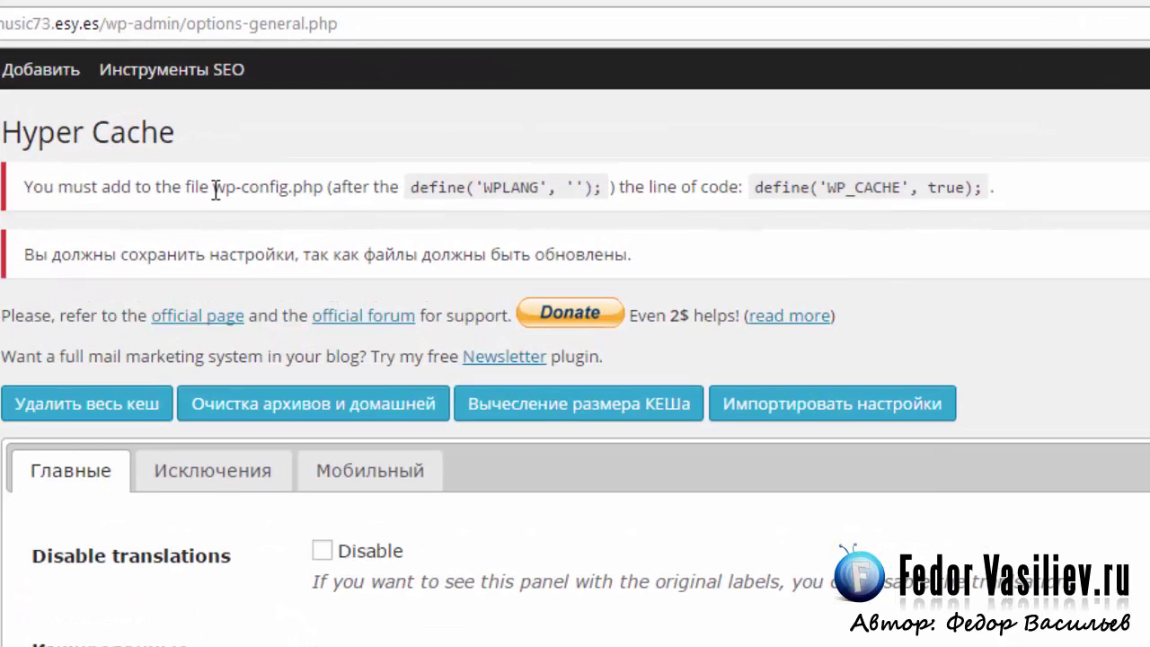
- Copy the code line define('WP_CACHE', true); from the notice about wp-config.php on the Hyper Cache page
left_click_drag(214, 188, 325, 187)
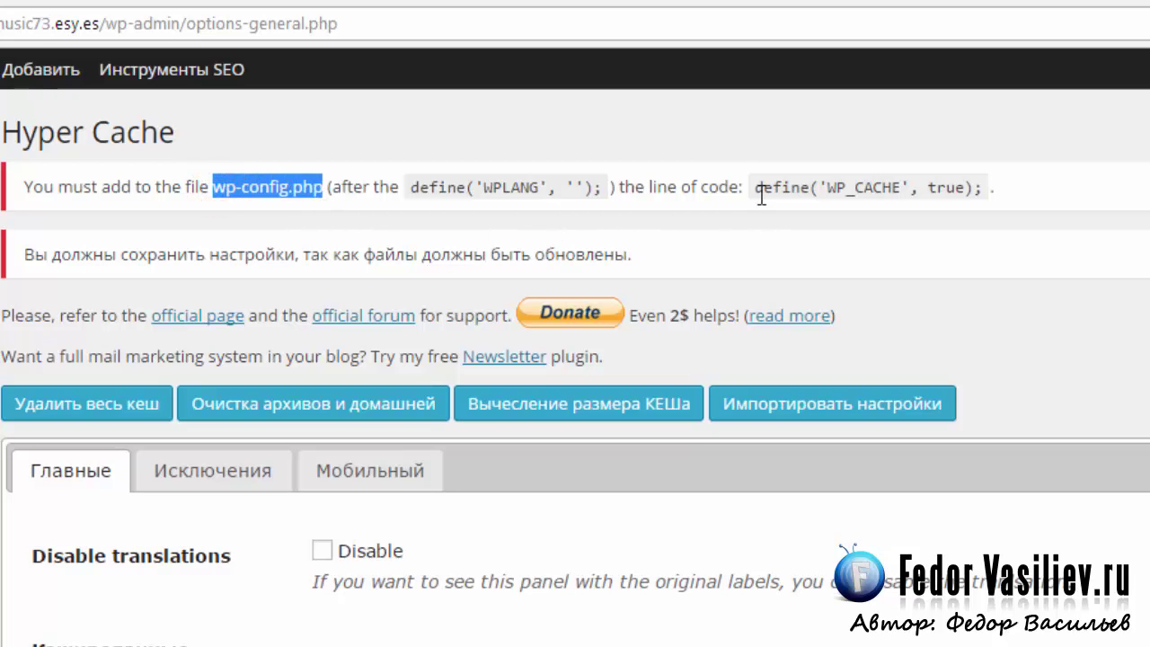
left_click_drag(757, 188, 992, 194)
key("ctrl+c")
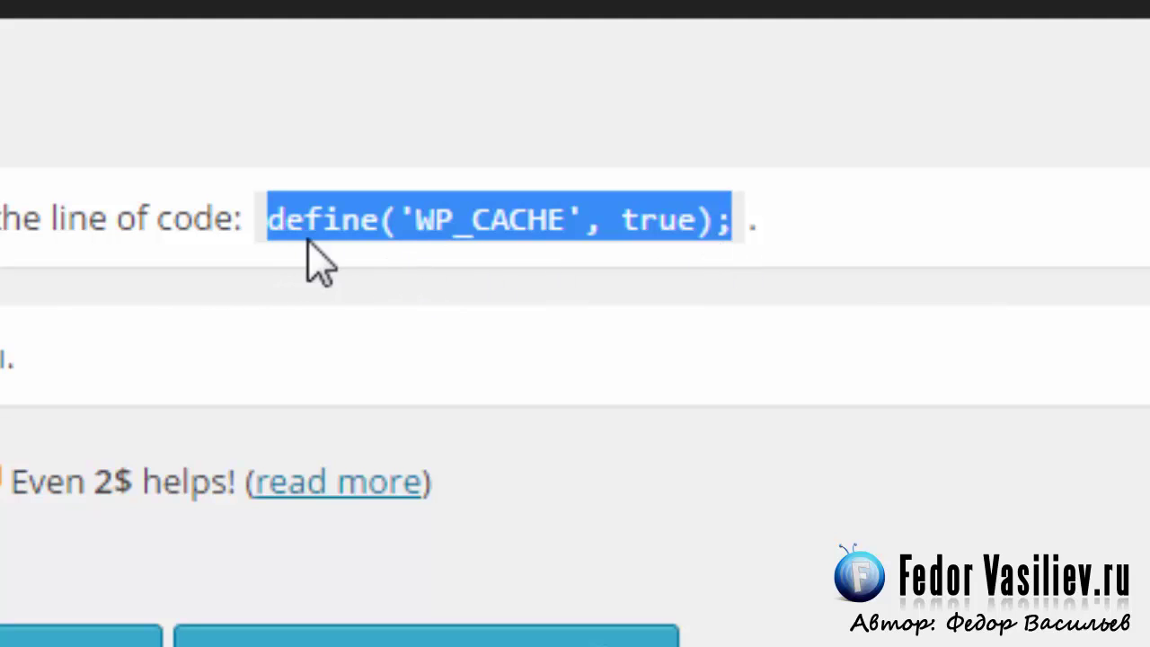
right_click(322, 213)
left_click(485, 375)
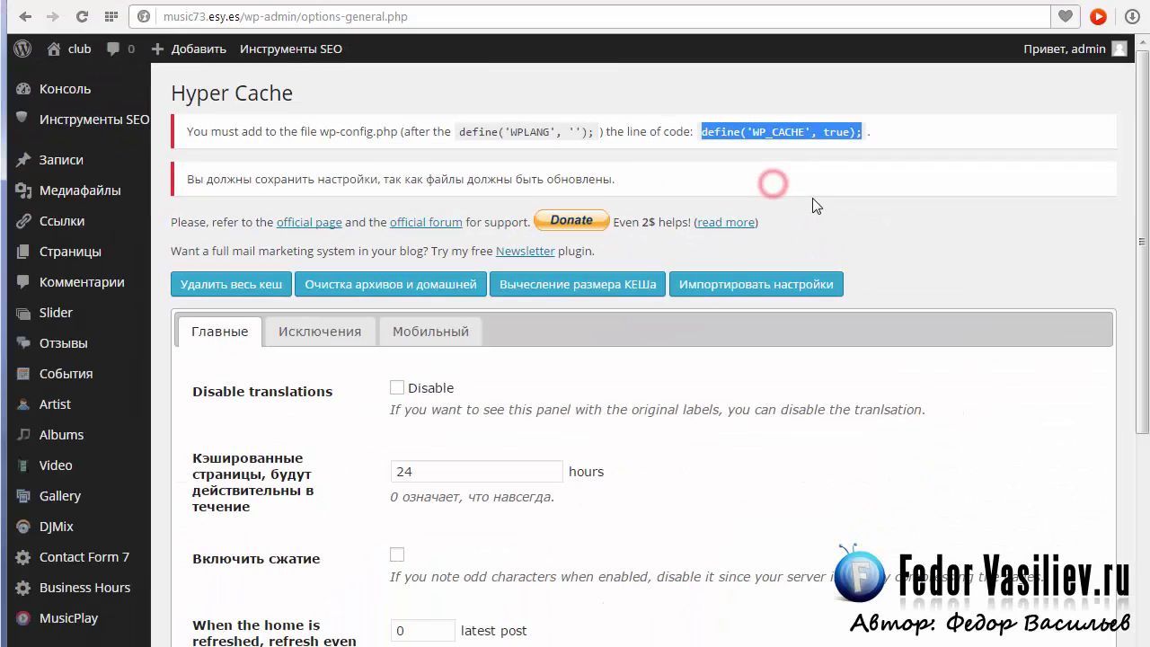
- Switch to the Hostinger control panel and open the first file manager in the Файлы section
left_click(719, 2)
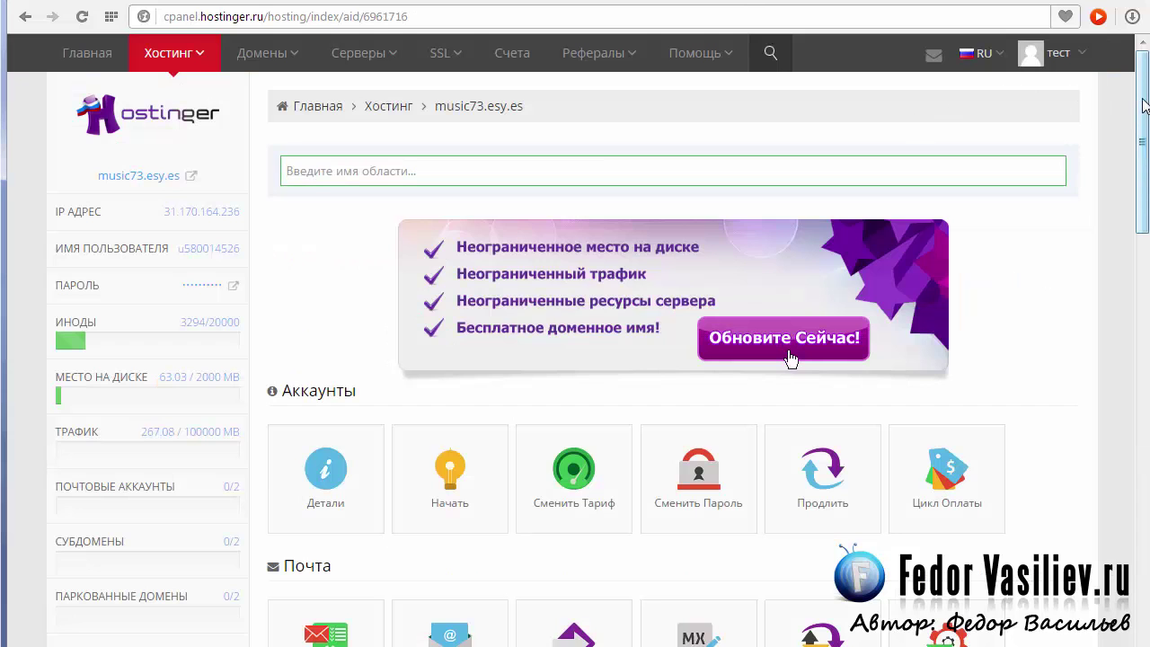
scroll(789, 359, "down", 9)
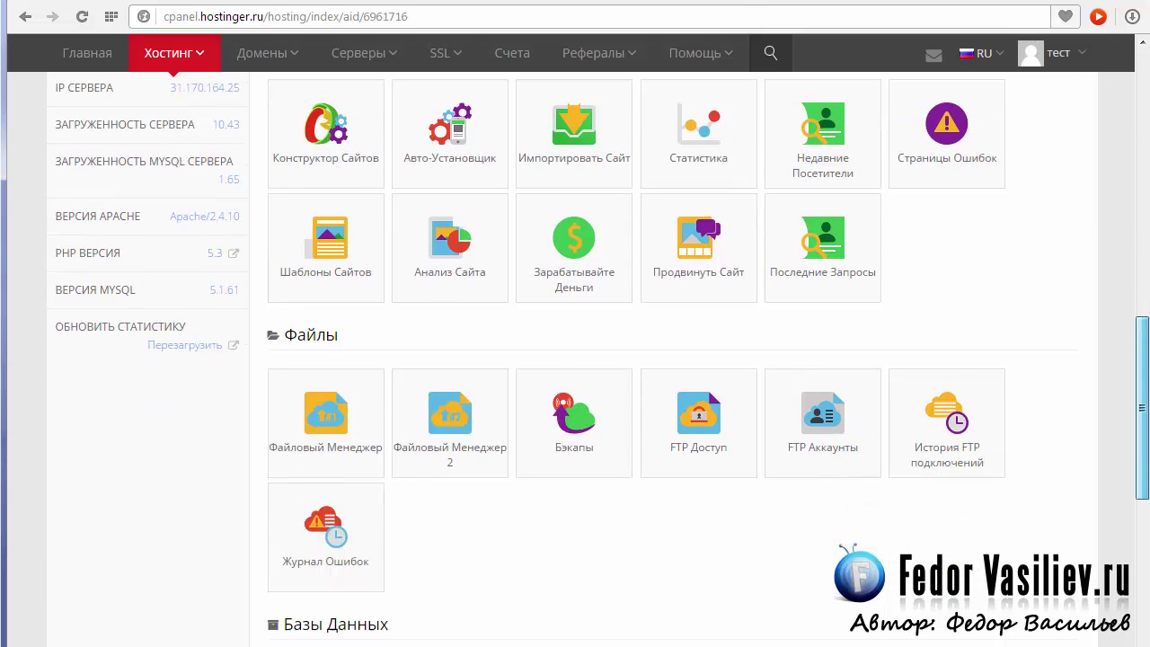
scroll(365, 149, "down", 2)
double_click(365, 146)
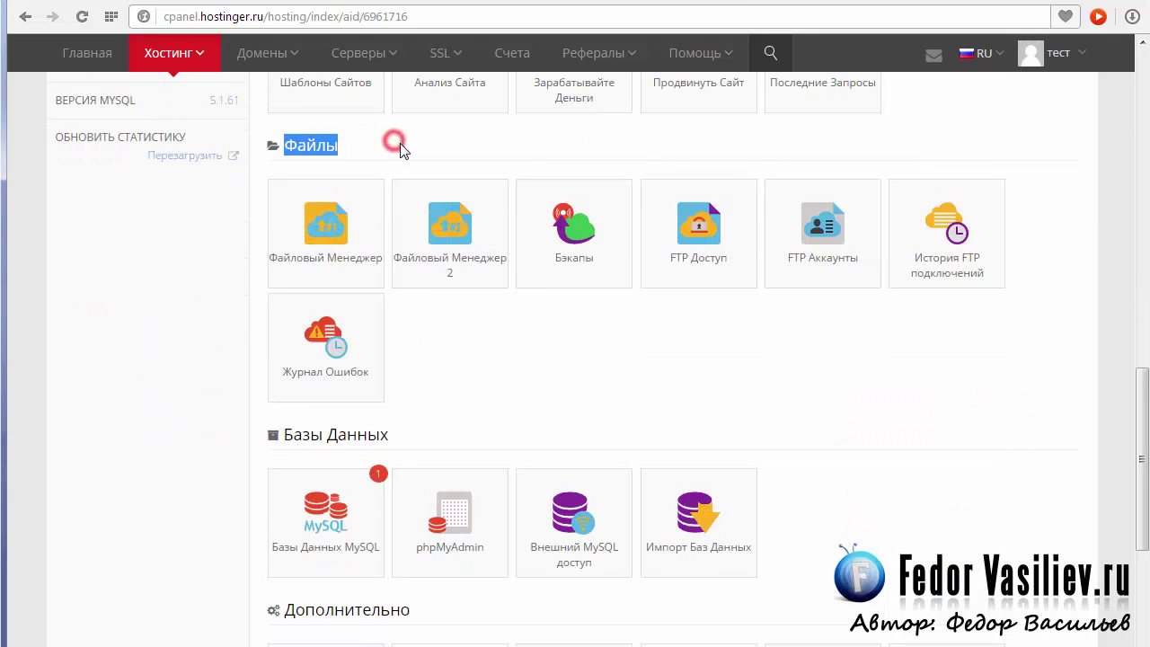
left_click(327, 228)
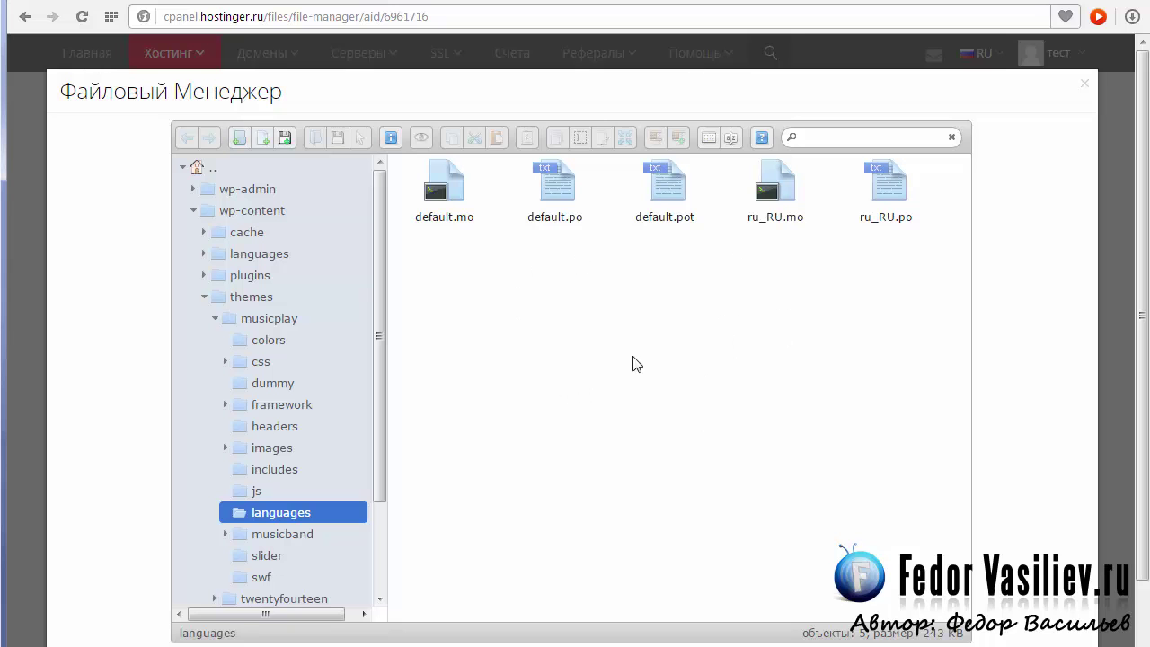
- Go to the site's root folder and open wp-config.php for editing
left_click(199, 167)
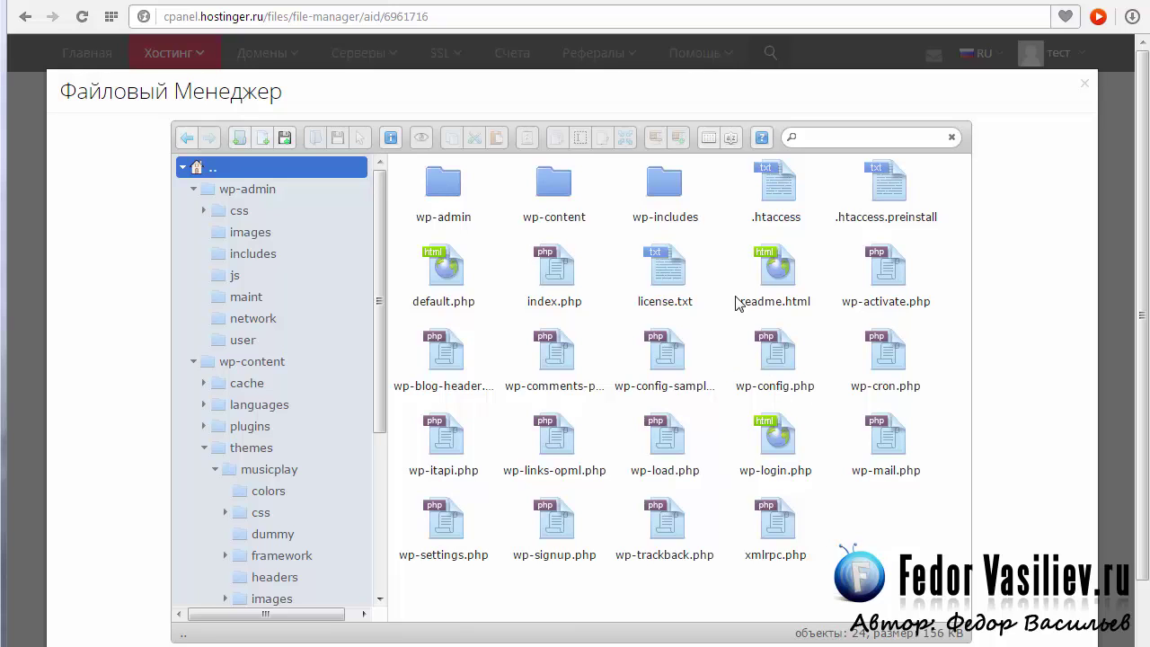
left_click(778, 360)
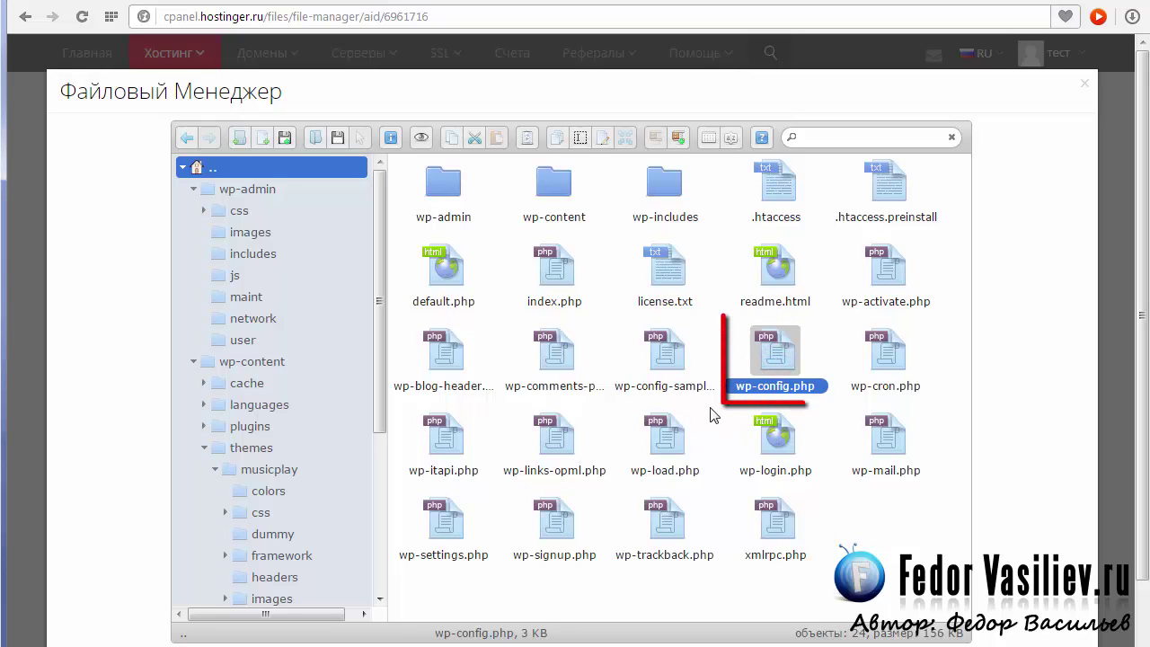
right_click(776, 352)
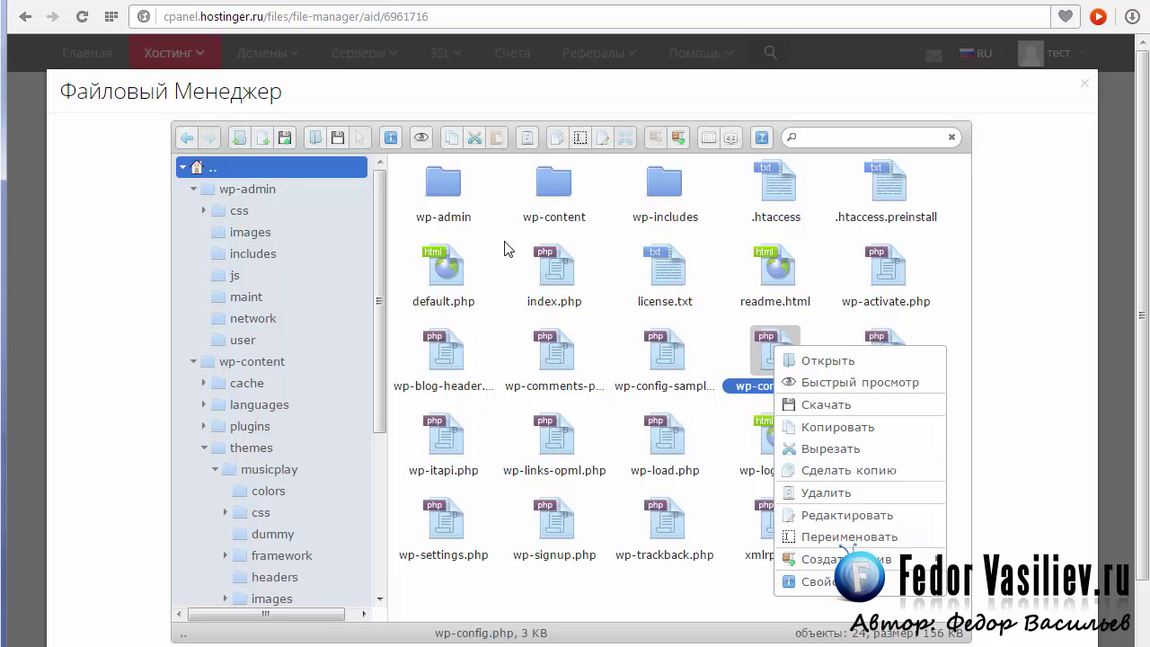
left_click(844, 514)
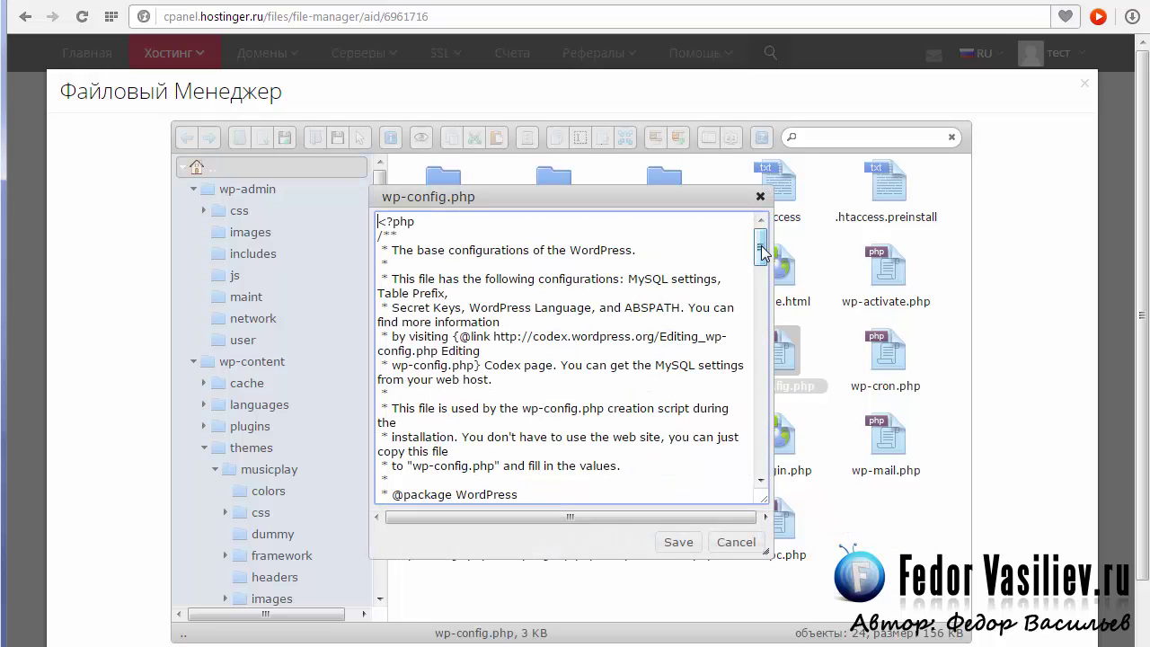
- Paste define('WP_CACHE', true); on its own line beneath the database name comment in the MySQL settings, followed by a blank line
left_click_drag(761, 254, 761, 290)
left_click(406, 259)
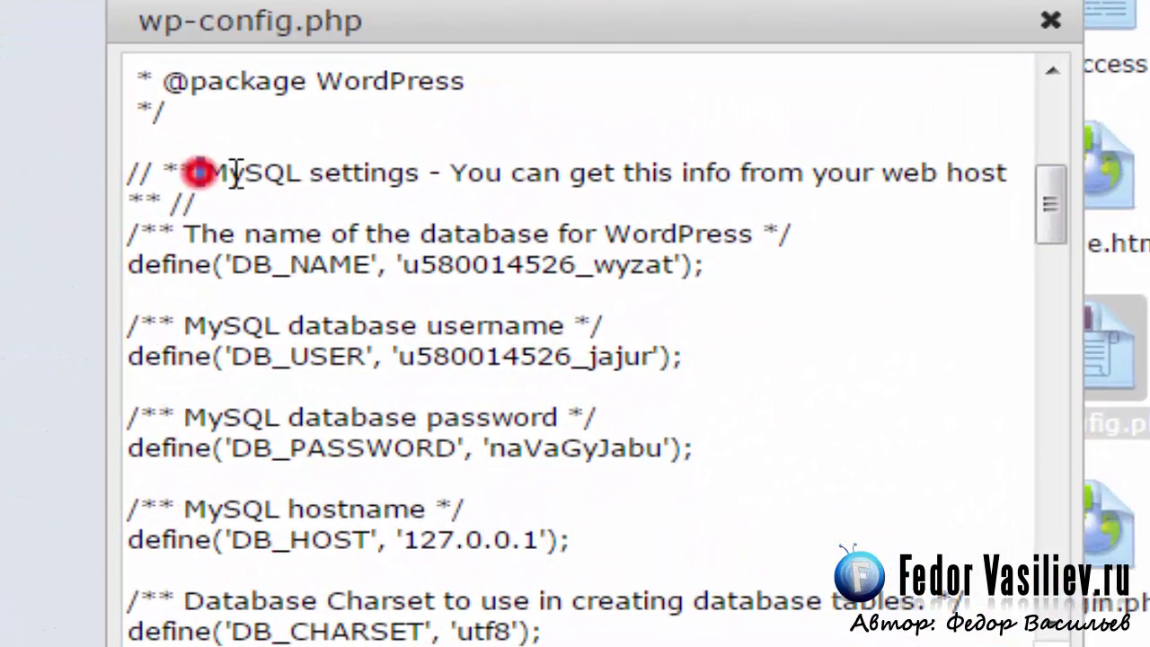
left_click_drag(235, 171, 1011, 172)
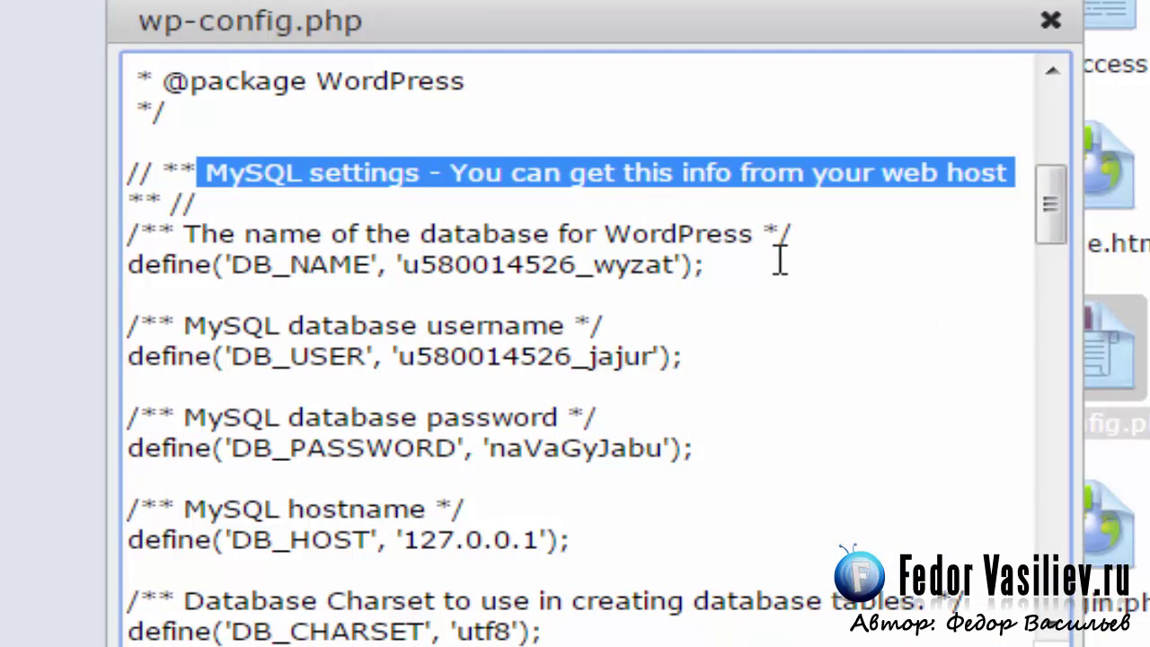
left_click_drag(185, 235, 798, 230)
left_click(795, 231)
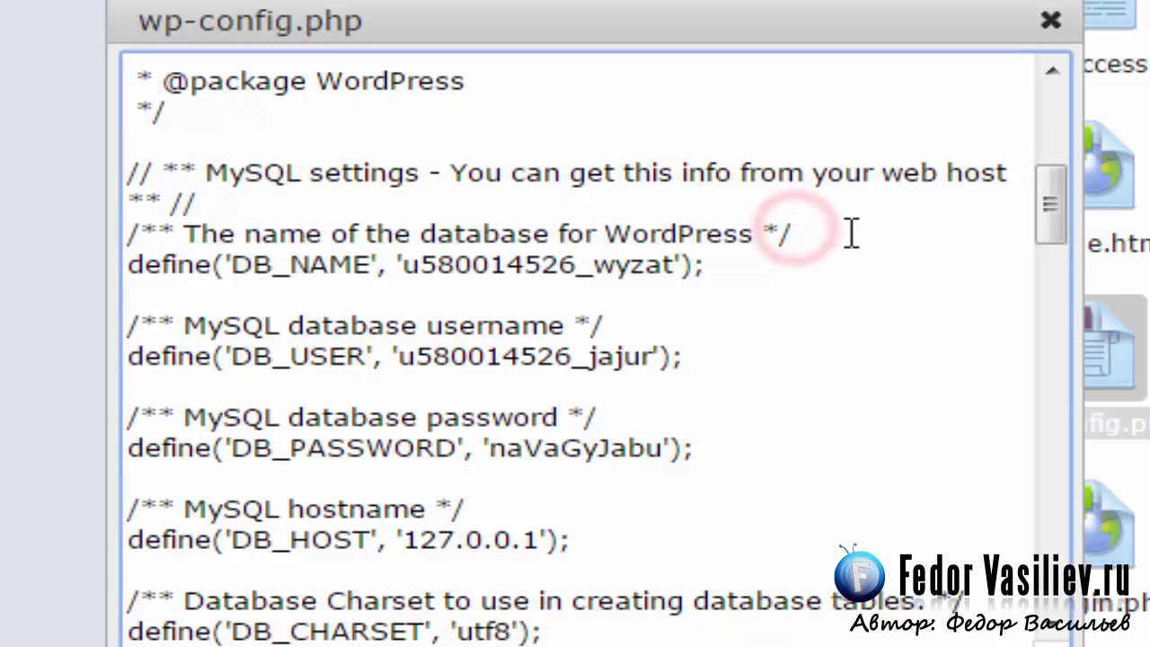
key("Return")
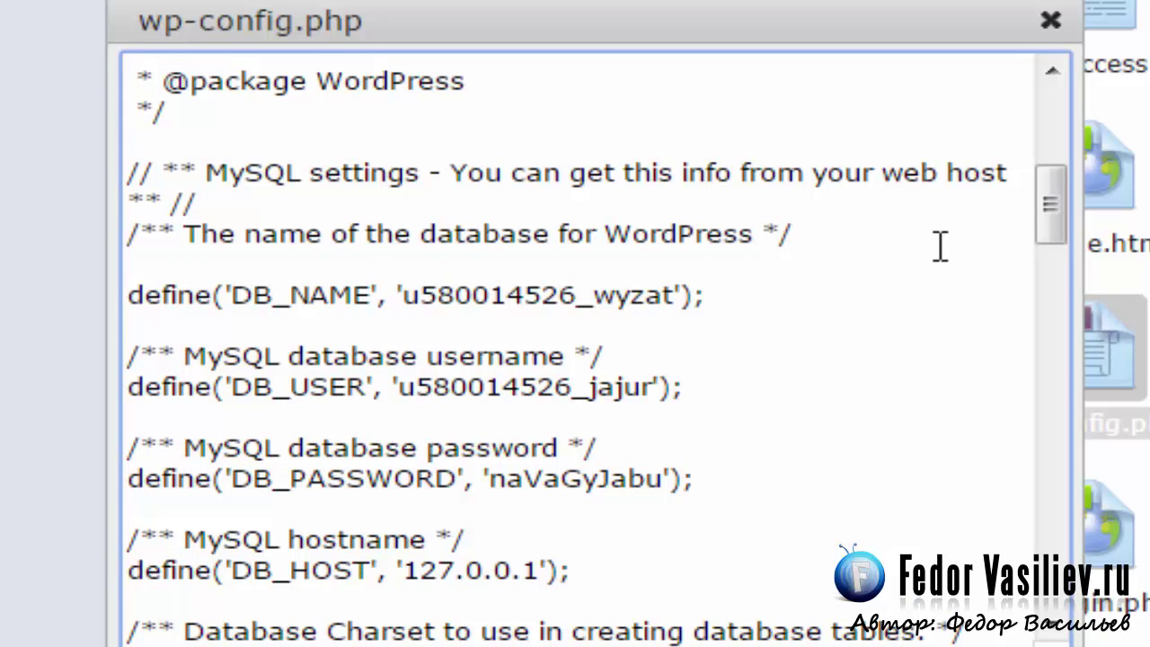
key("ctrl+v")
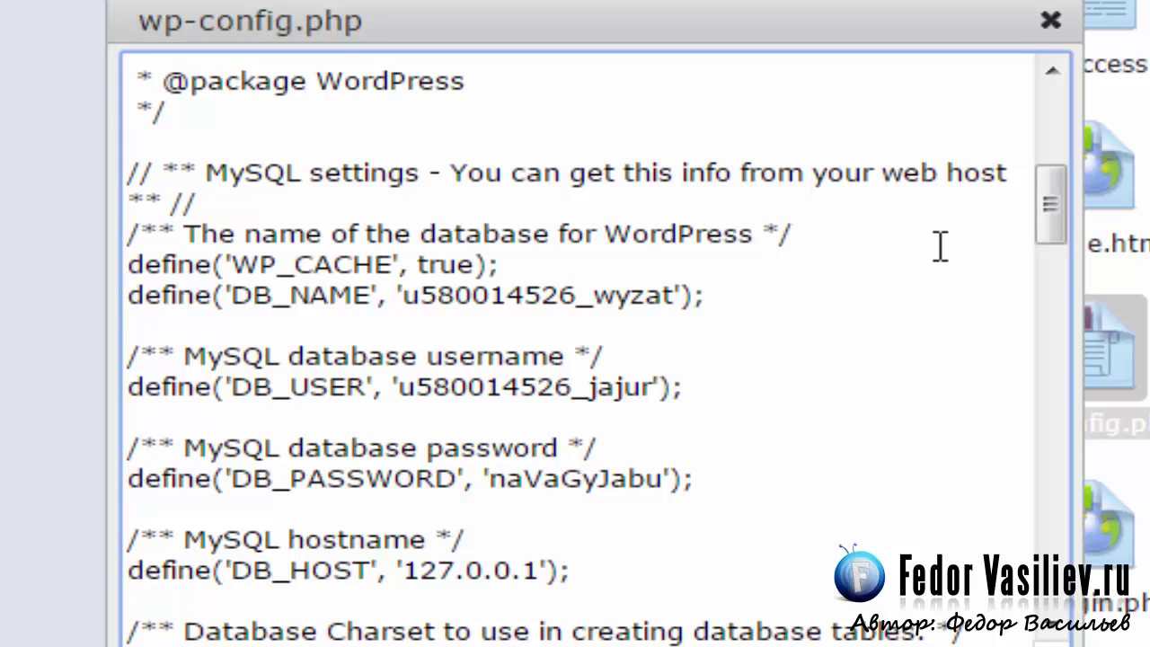
key("Return")
- Check the inserted WP_CACHE line against the surrounding database definitions and save wp-config.php
left_click(431, 293)
left_click(389, 357)
left_click(379, 446)
left_click(344, 538)
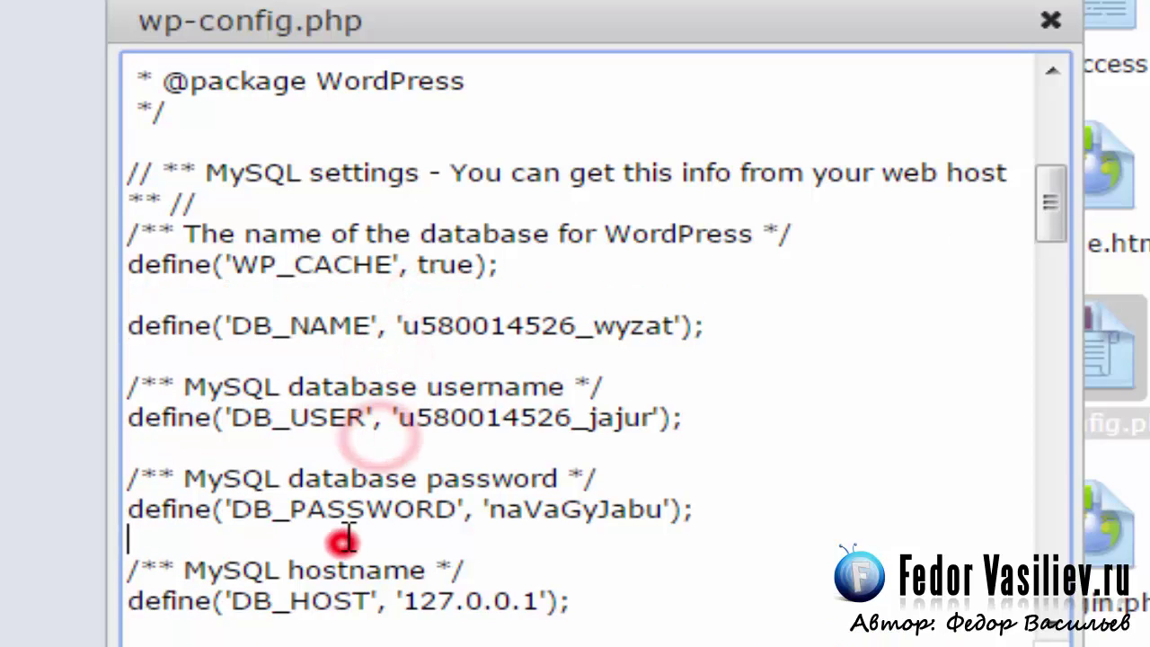
left_click_drag(520, 262, 130, 265)
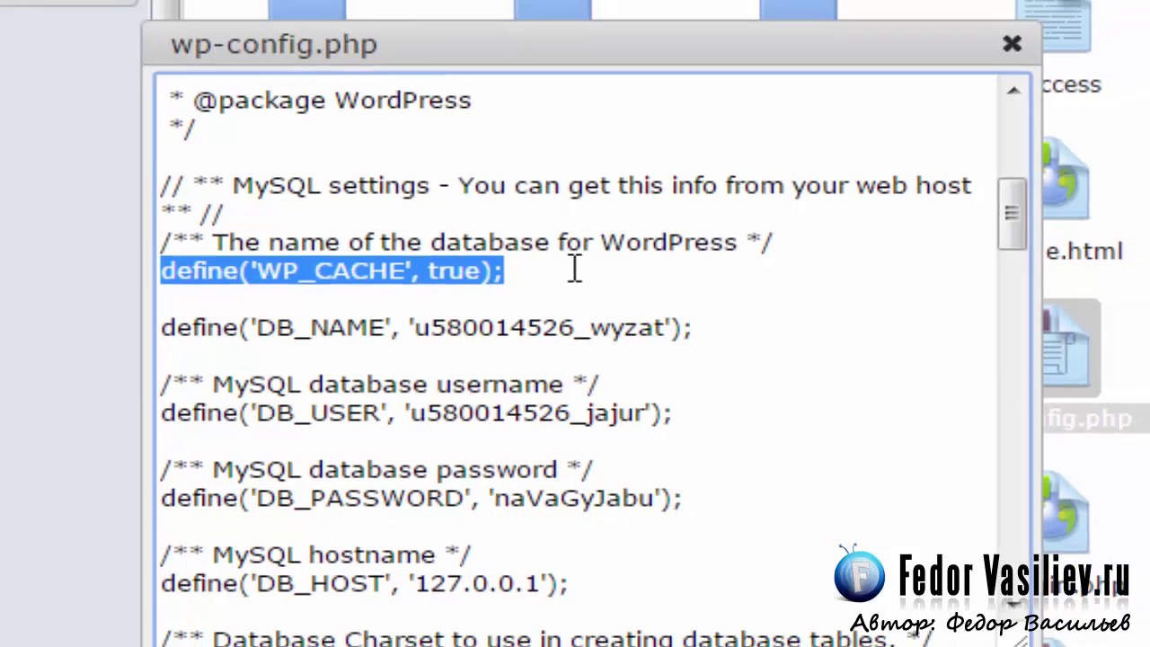
left_click(575, 269)
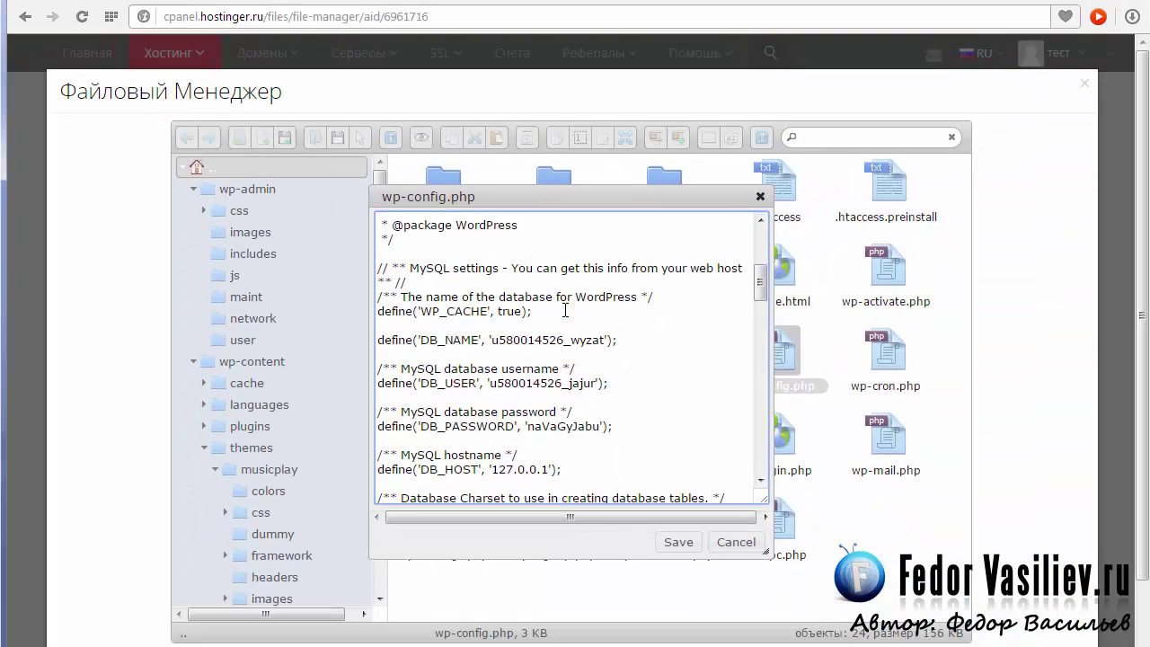
left_click(679, 543)
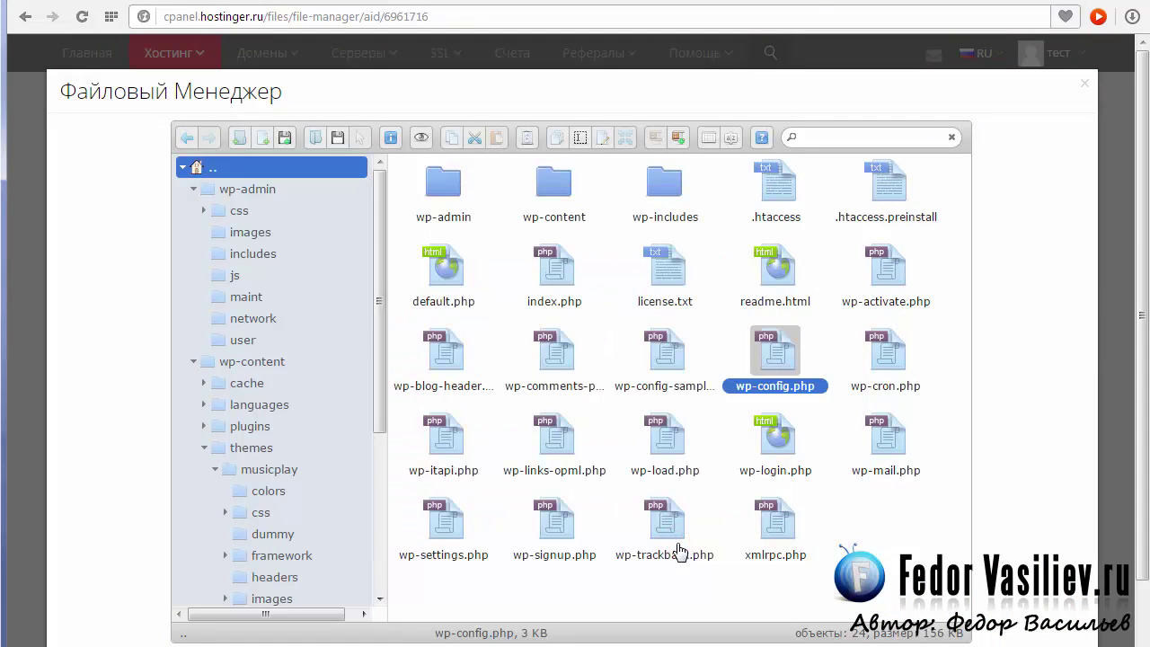
- Return to the WordPress Hyper Cache settings page and reload it
left_click(821, 1)
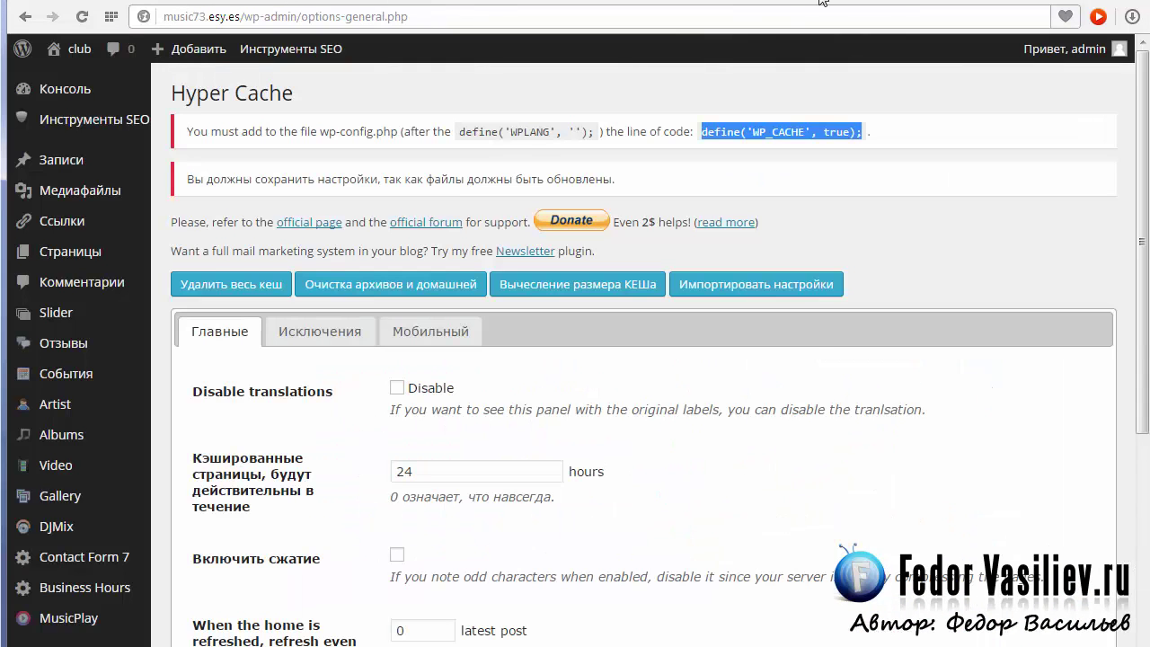
left_click(973, 231)
left_click(81, 18)
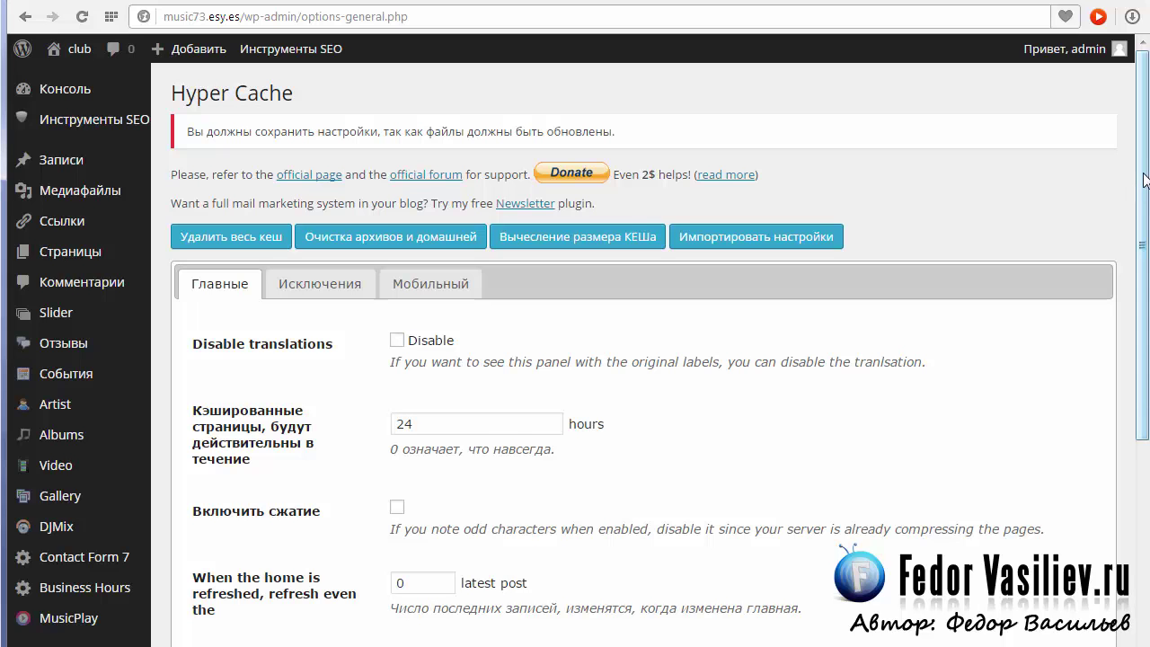
- Set the time that cached pages stay valid to 1 hour in the main Hyper Cache settings
left_click_drag(1144, 177, 1147, 348)
double_click(611, 172)
left_click(520, 173)
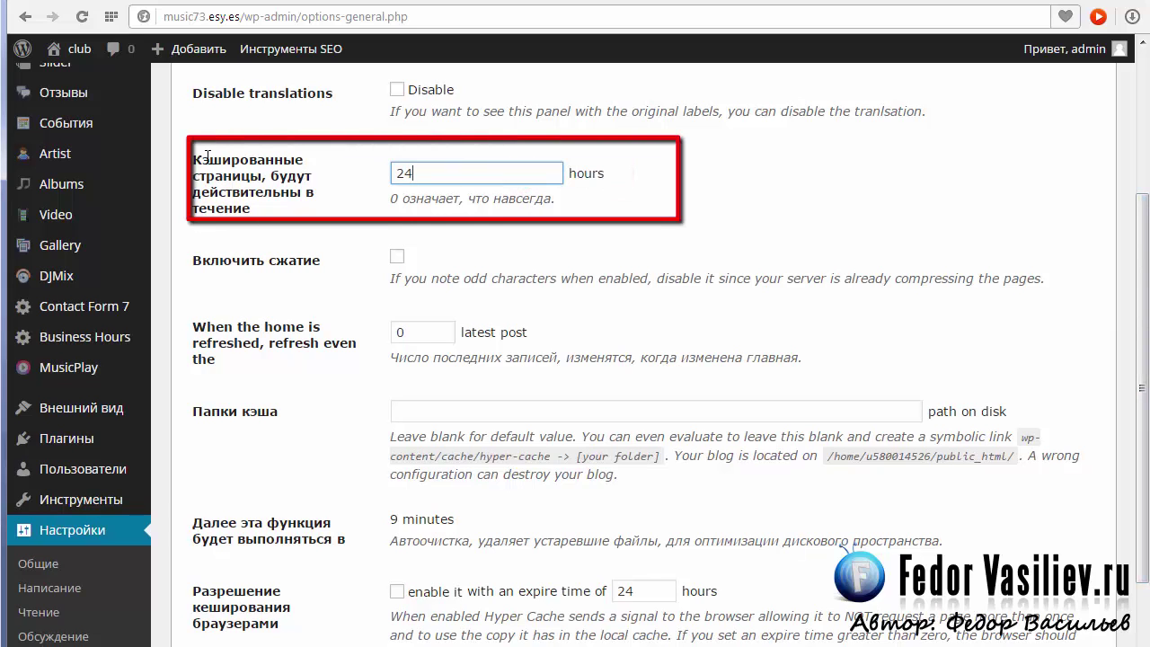
double_click(422, 173)
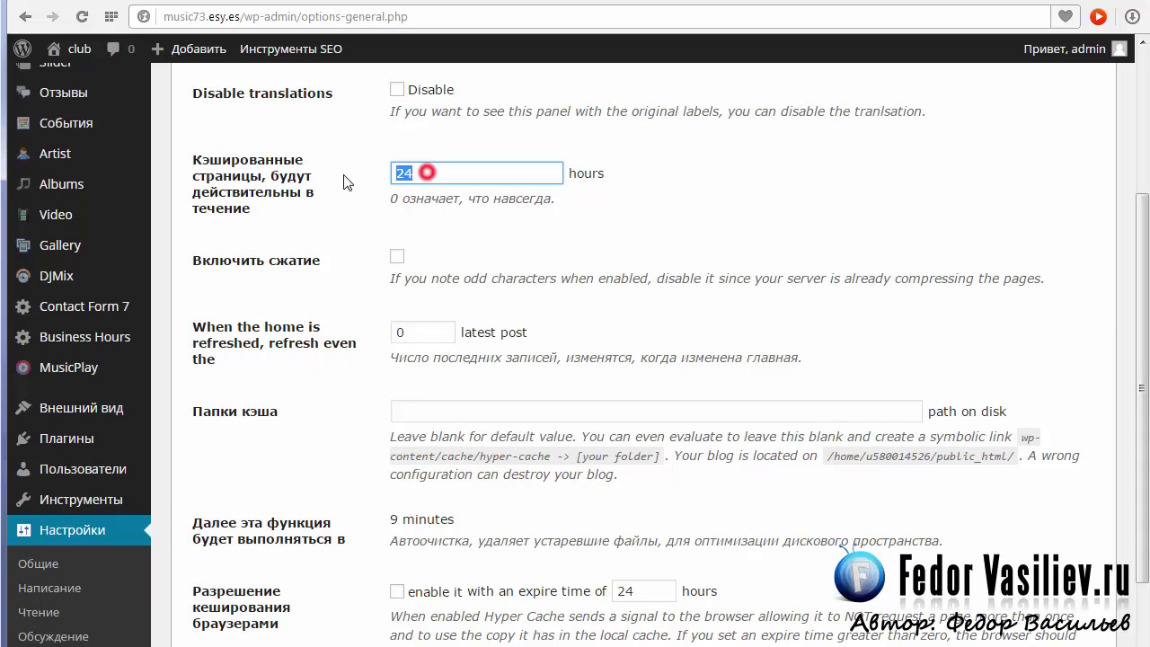
type("1")
left_click(683, 211)
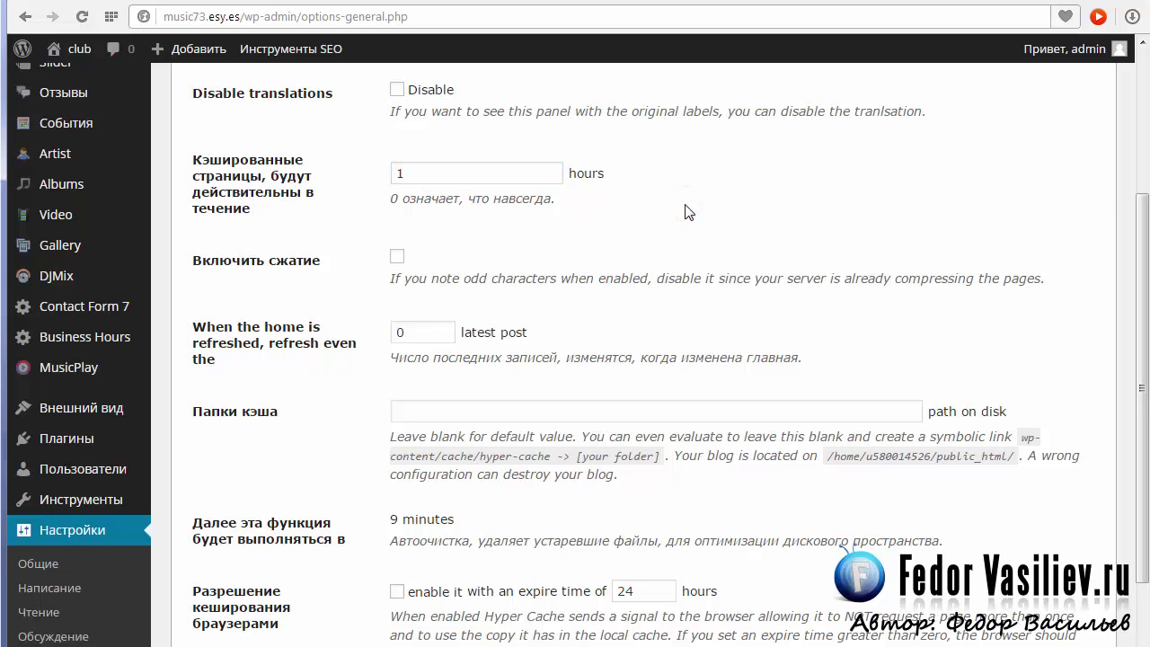
- In the mobile settings, choose MusicPlay as the mobile theme with the standard cache mode, and save the settings
scroll(850, 490, "up", 2)
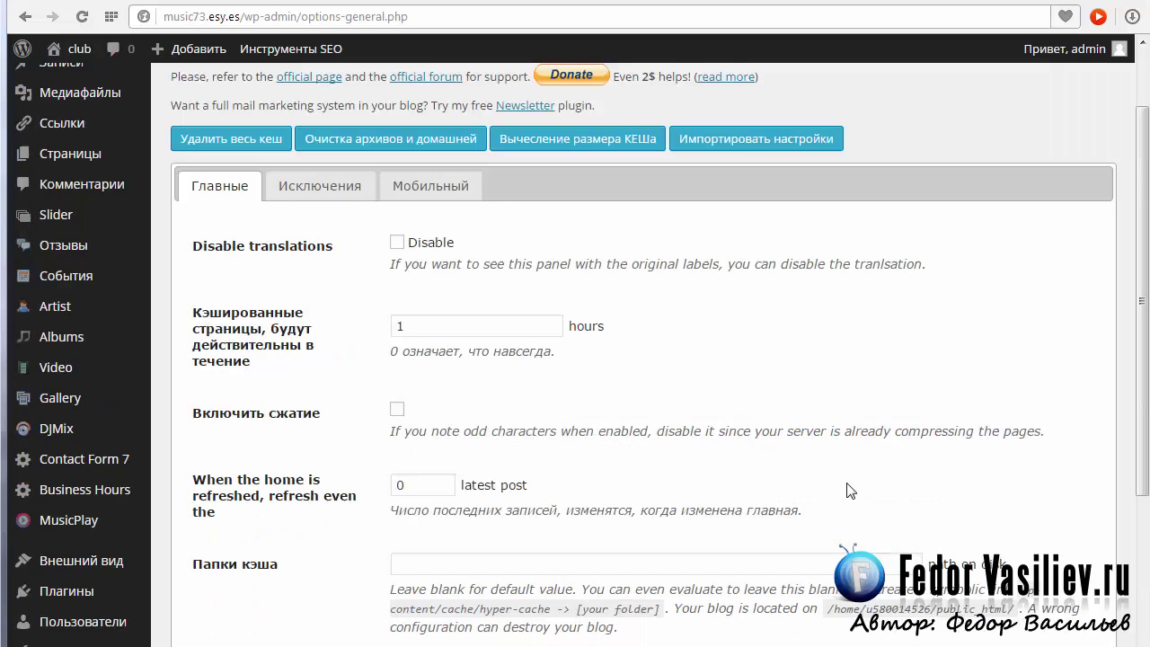
left_click(406, 192)
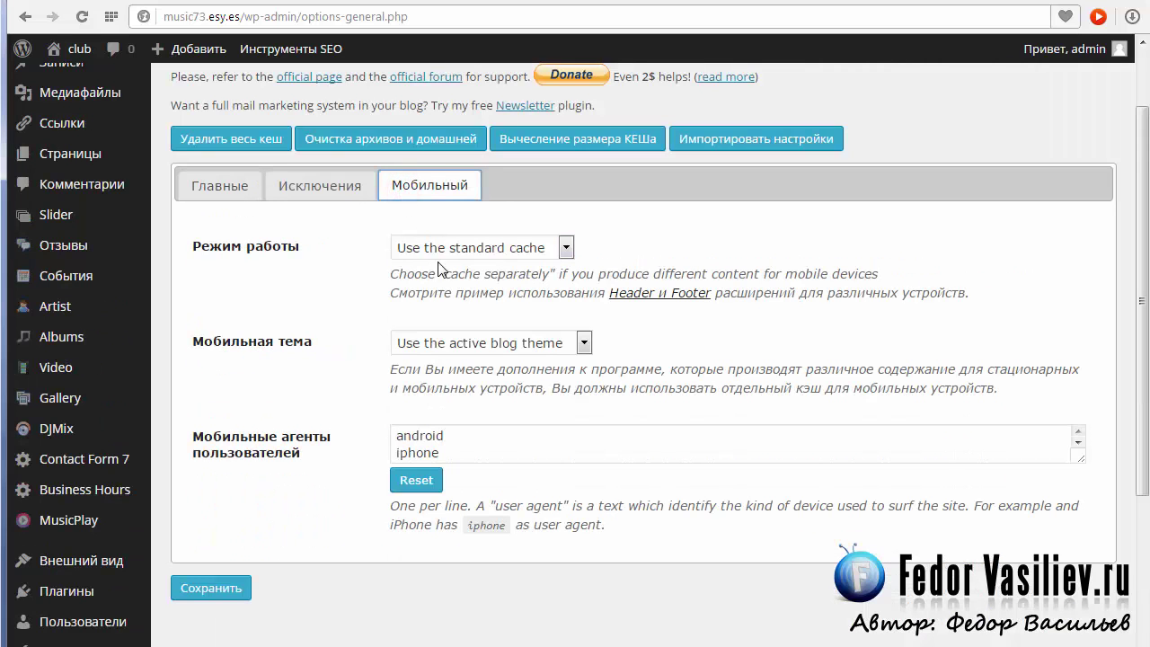
left_click(566, 248)
left_click(566, 248)
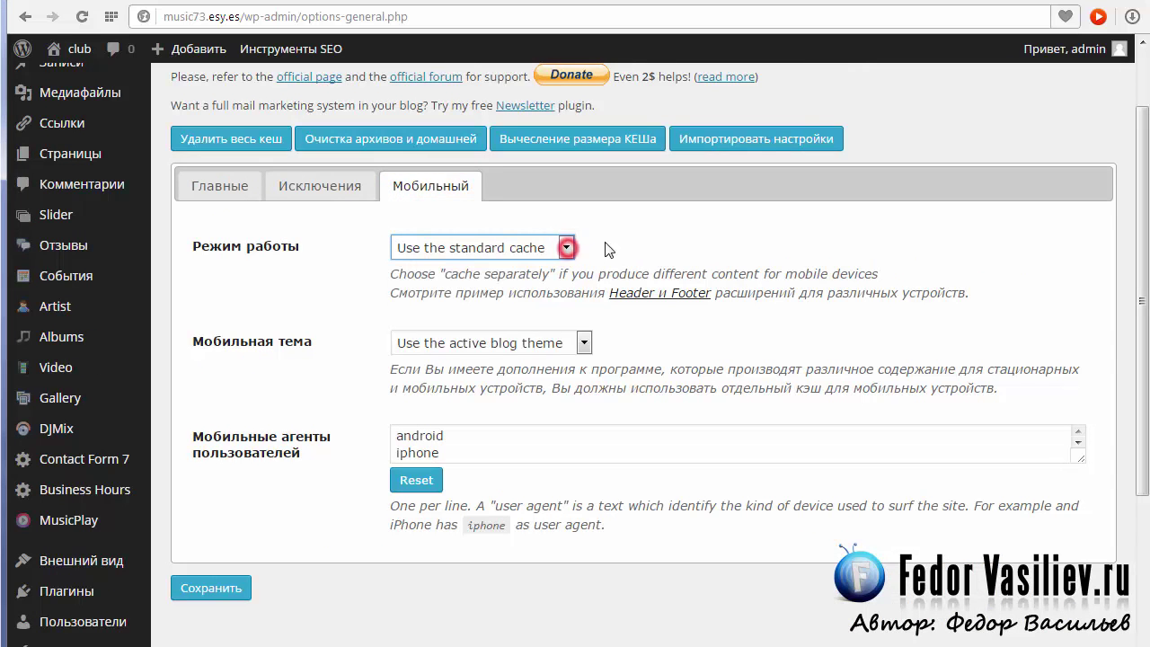
left_click(606, 245)
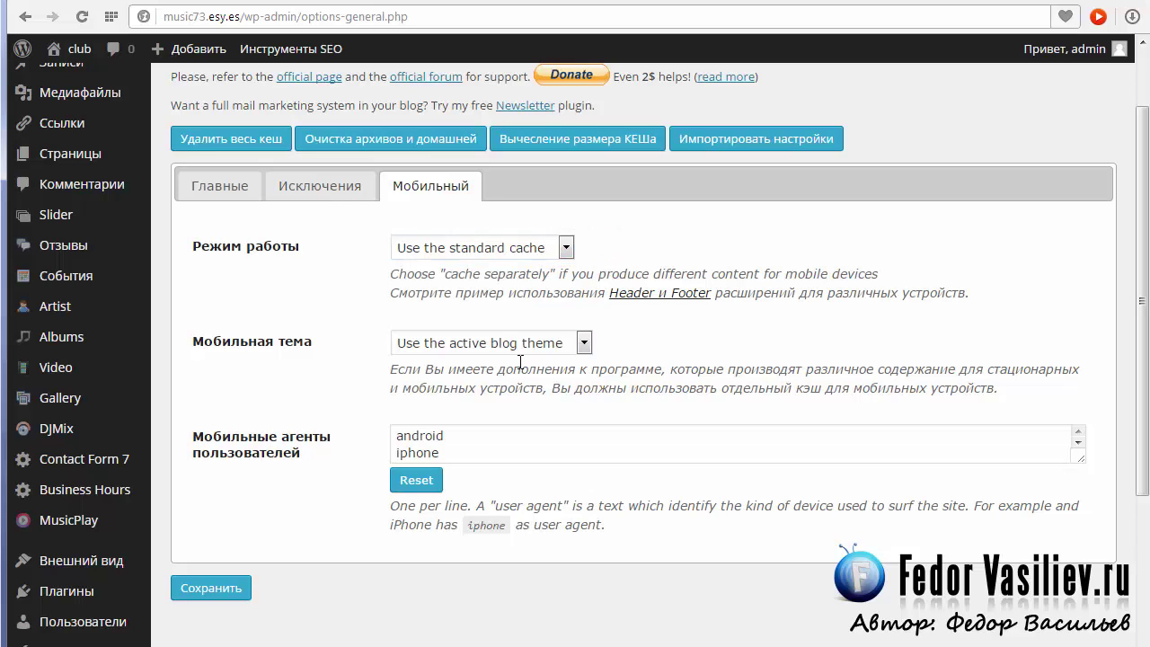
left_click(583, 343)
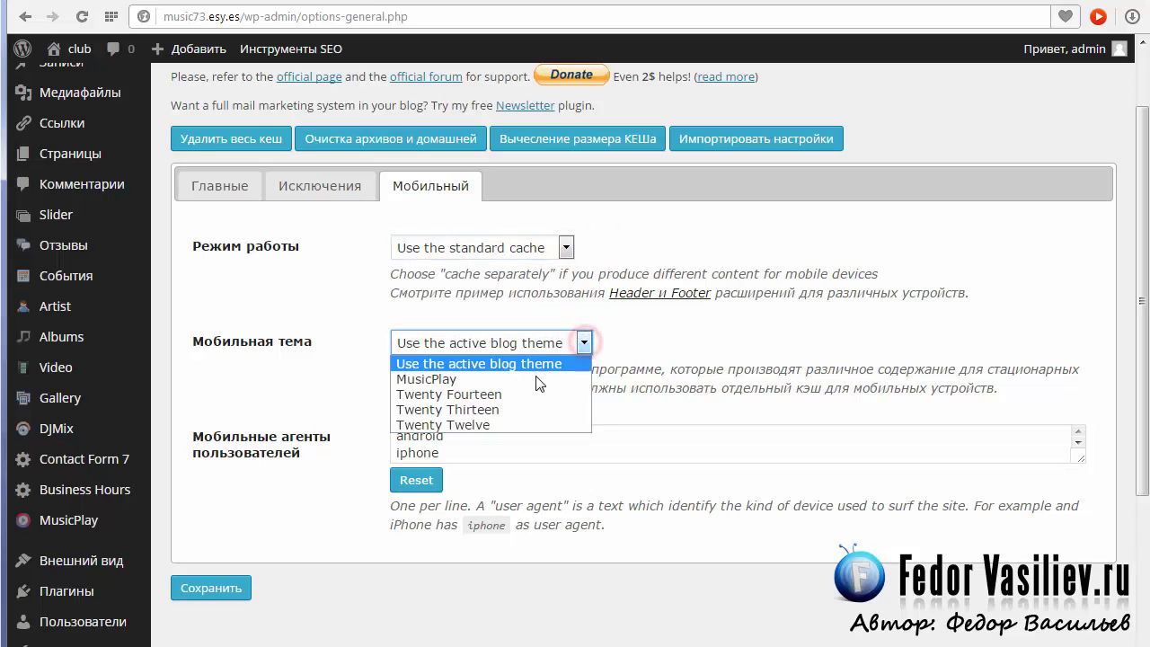
left_click(428, 382)
scroll(754, 339, "down", 1)
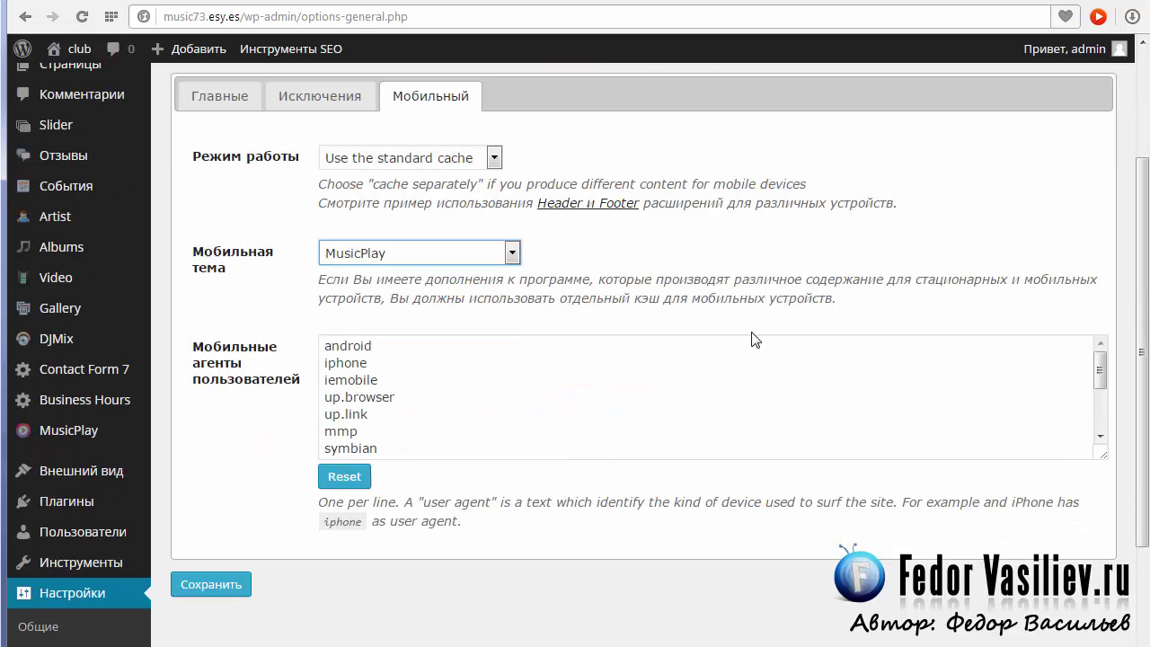
left_click(221, 593)
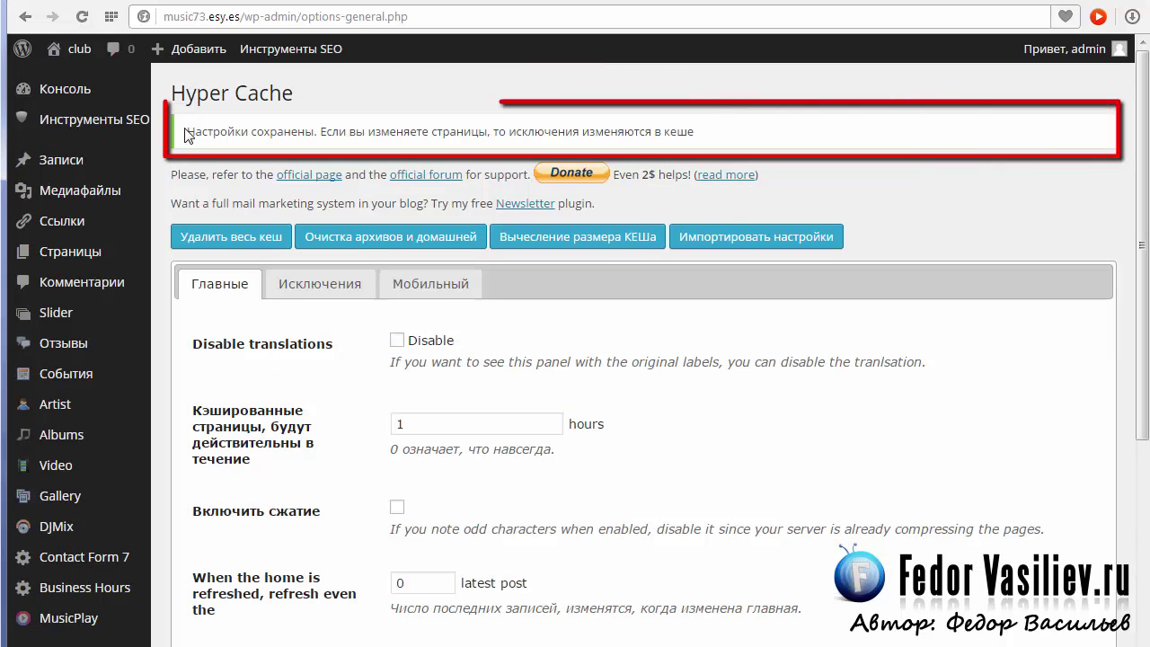
left_click_drag(716, 131, 463, 131)
left_click(457, 97)
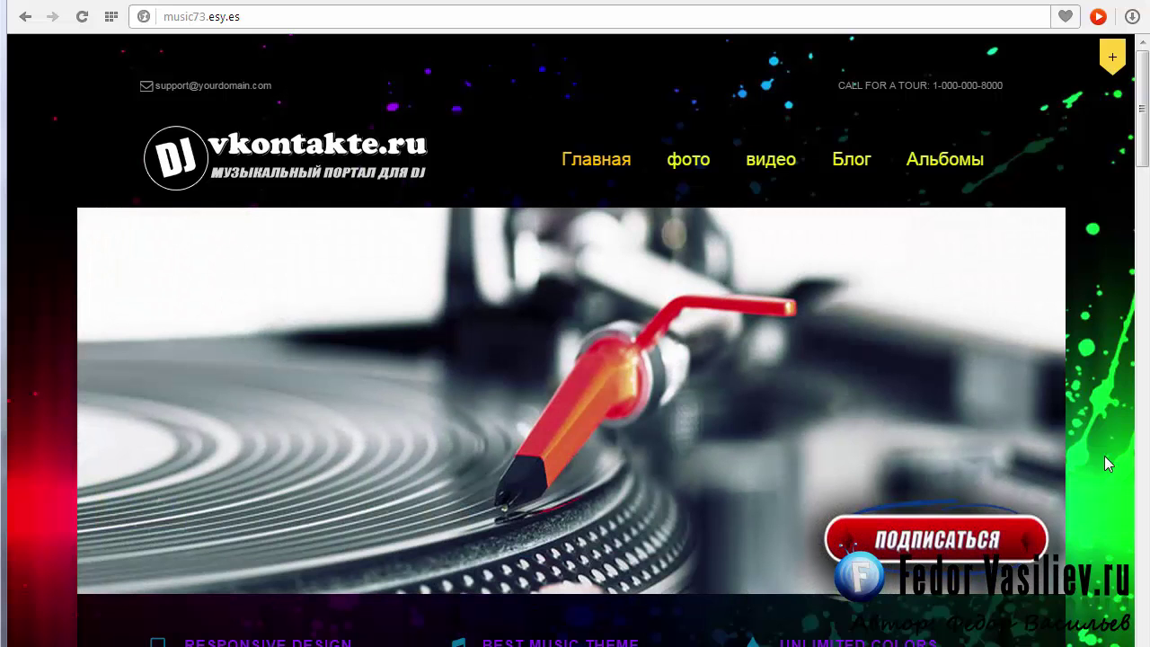
- Check the login form on the site's public home page and reload the page as a logged-out visitor
left_click_drag(1134, 140, 1143, 334)
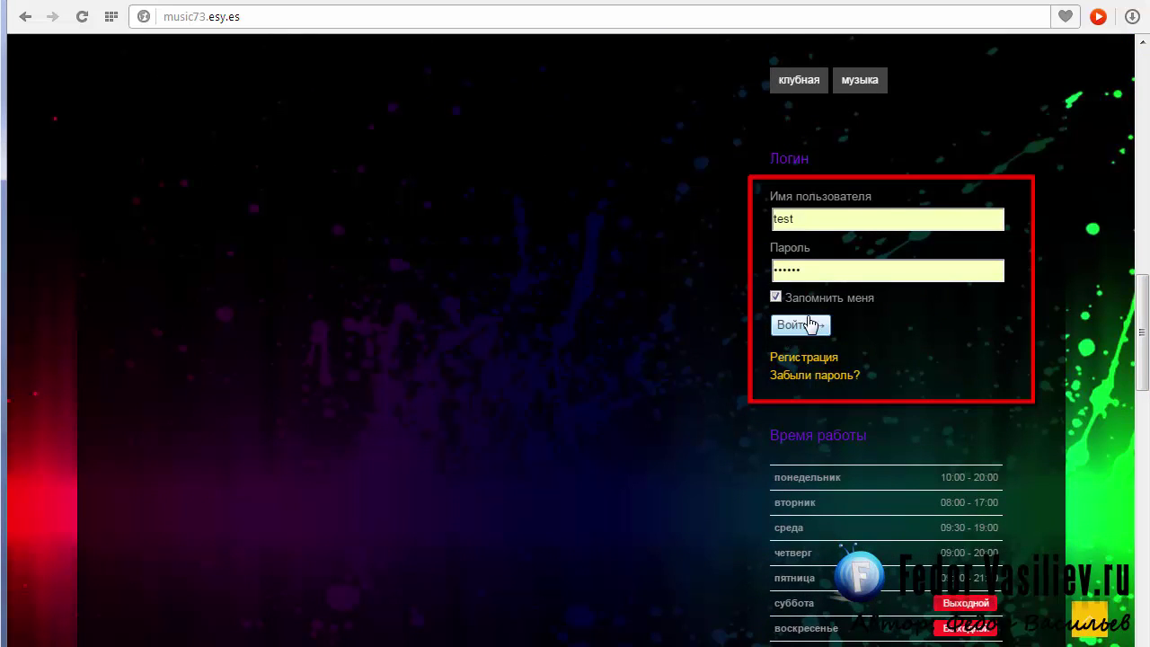
left_click(85, 16)
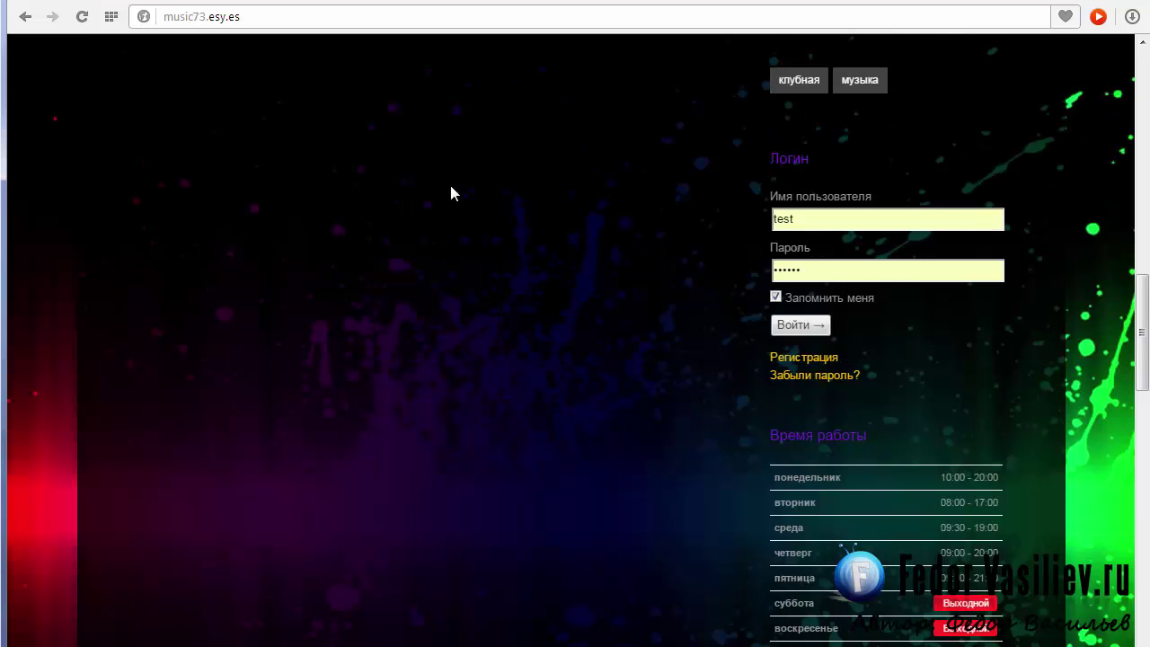
scroll(467, 233, "up", 2)
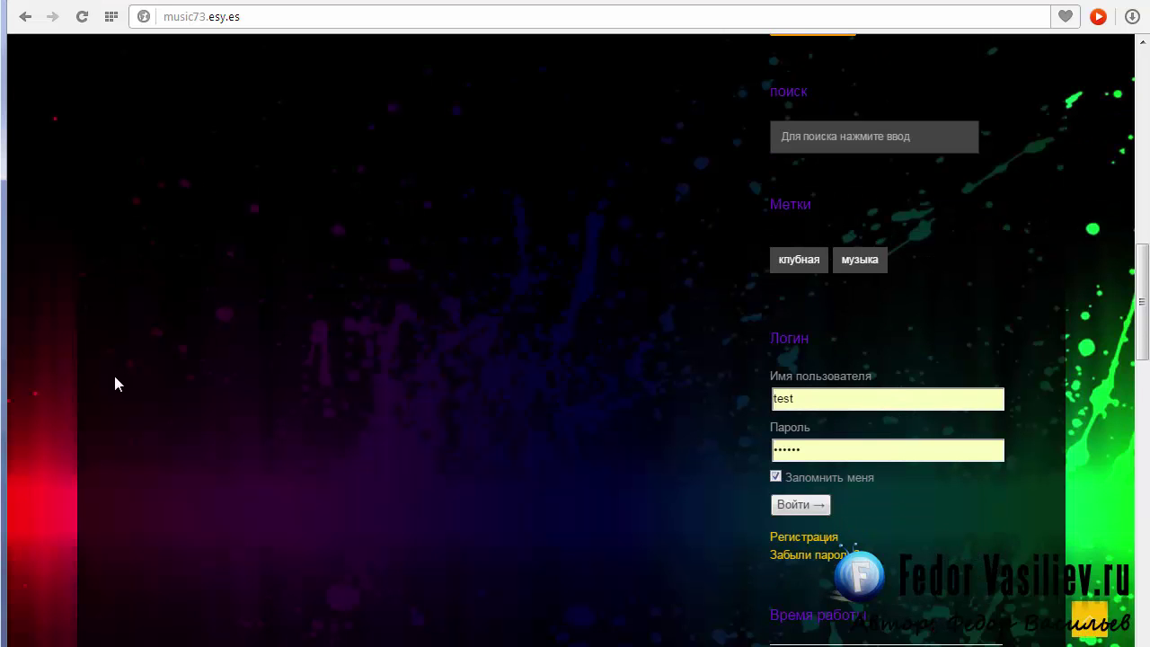
- View the home page's source code and go to the end of the document
right_click(36, 255)
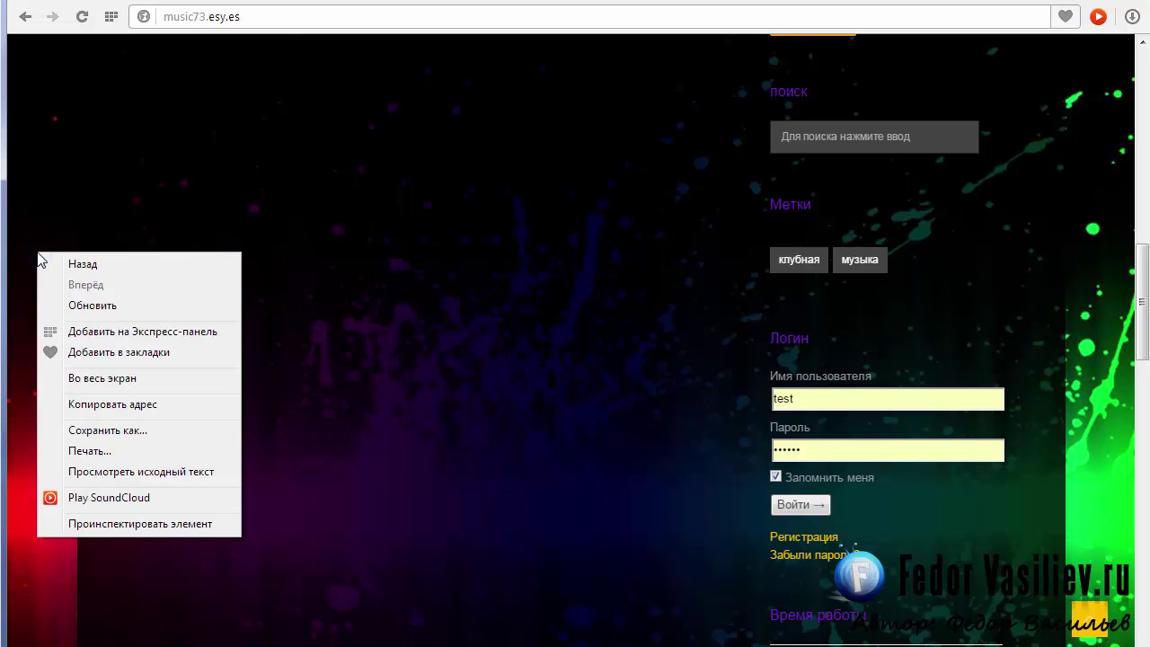
left_click(97, 473)
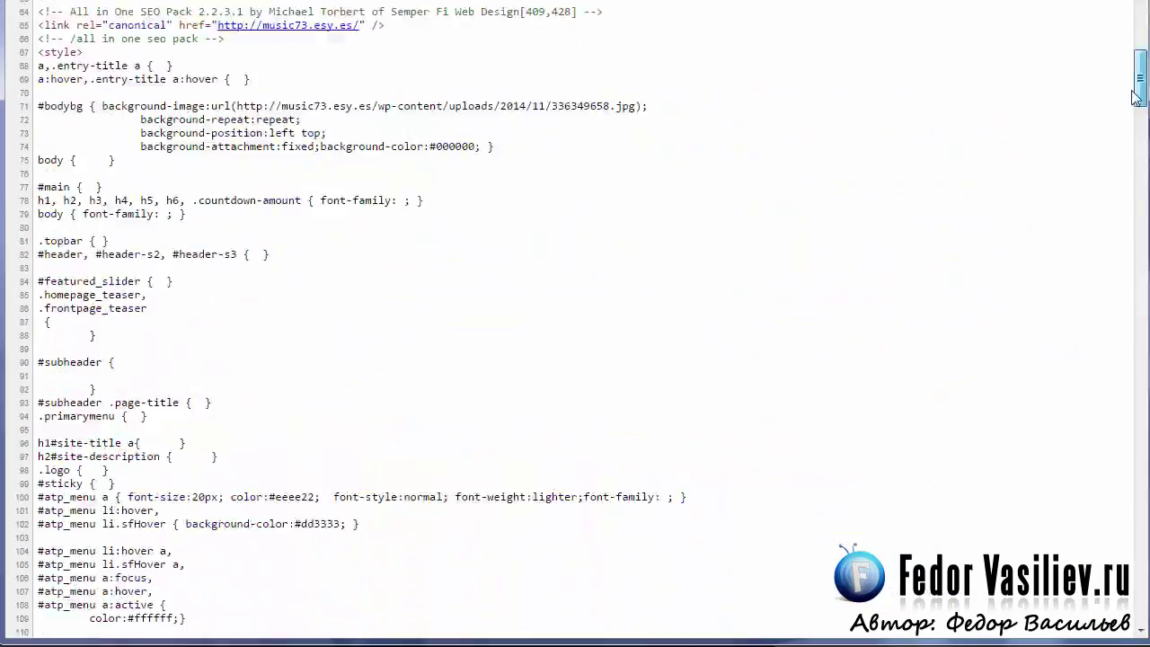
scroll(844, 548, "down", 20)
scroll(844, 547, "down", 20)
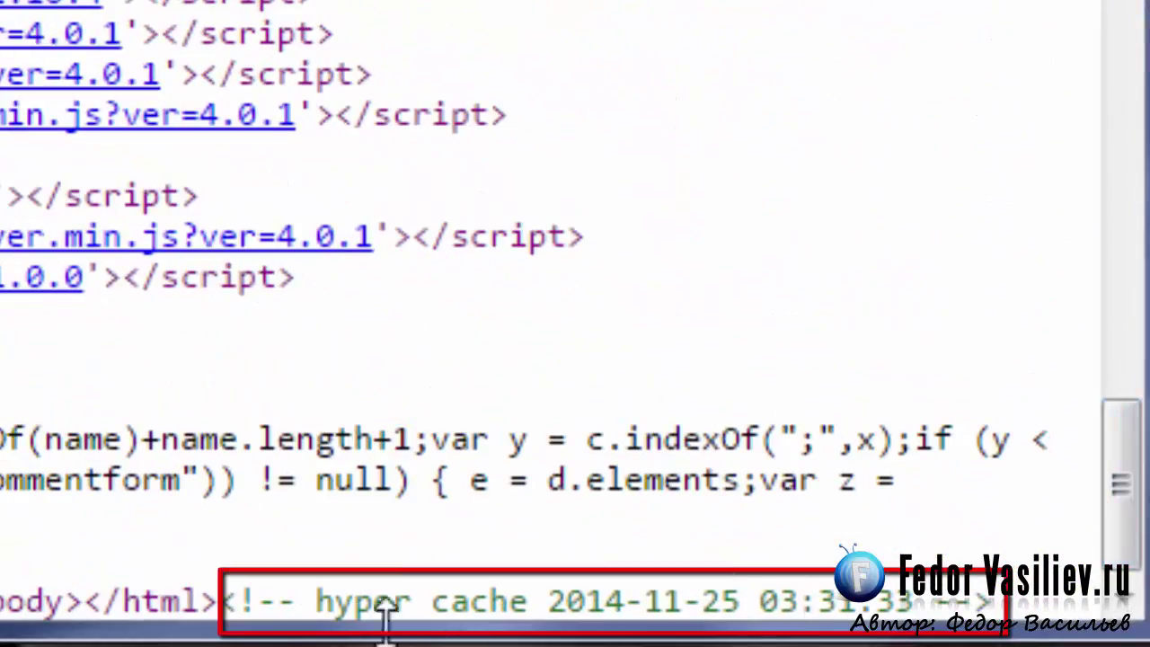
- Examine the Hyper Cache comment after the closing html tag in the page source
left_click_drag(223, 602, 798, 602)
left_click_drag(888, 600, 1058, 604)
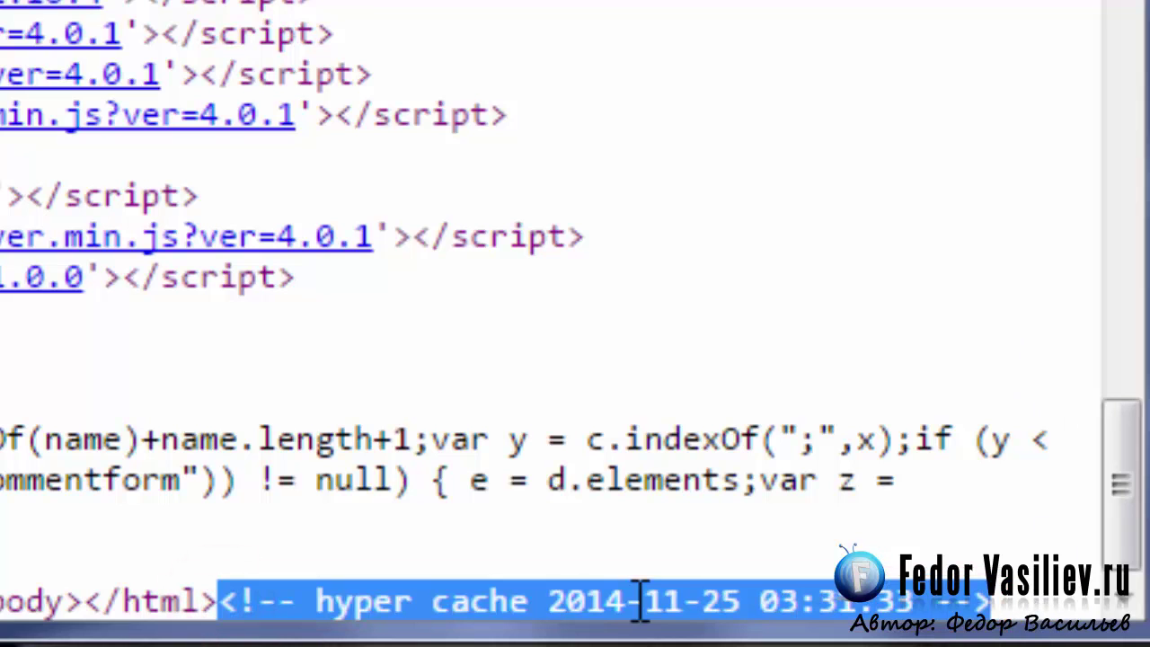
left_click(1033, 584)
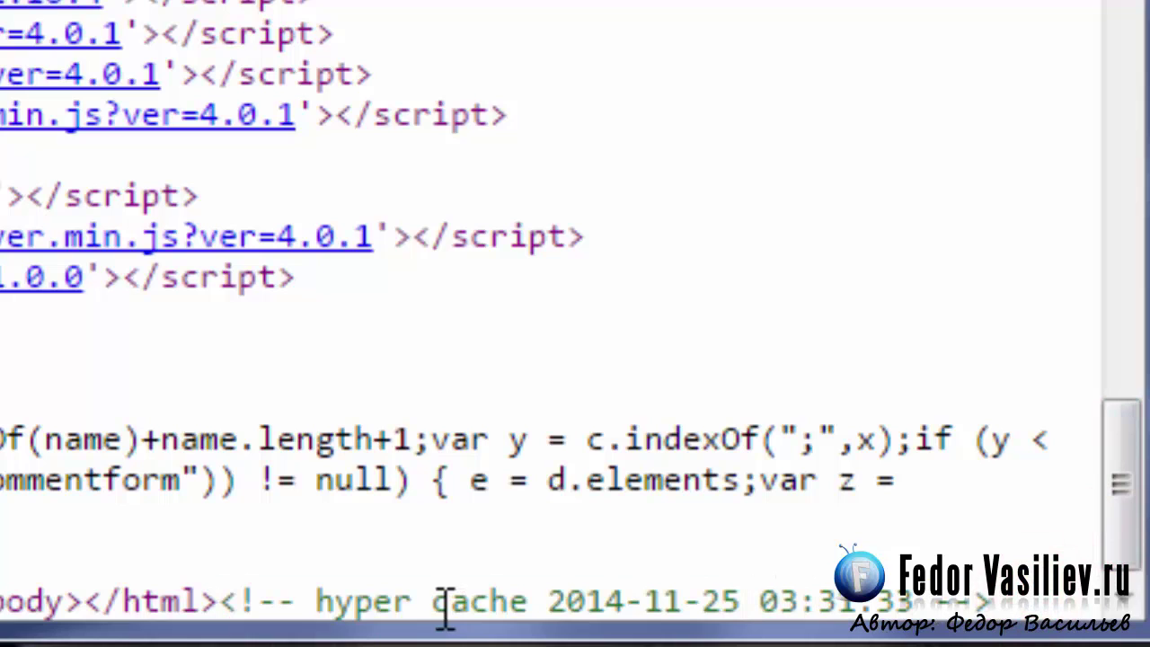
left_click_drag(224, 600, 1033, 597)
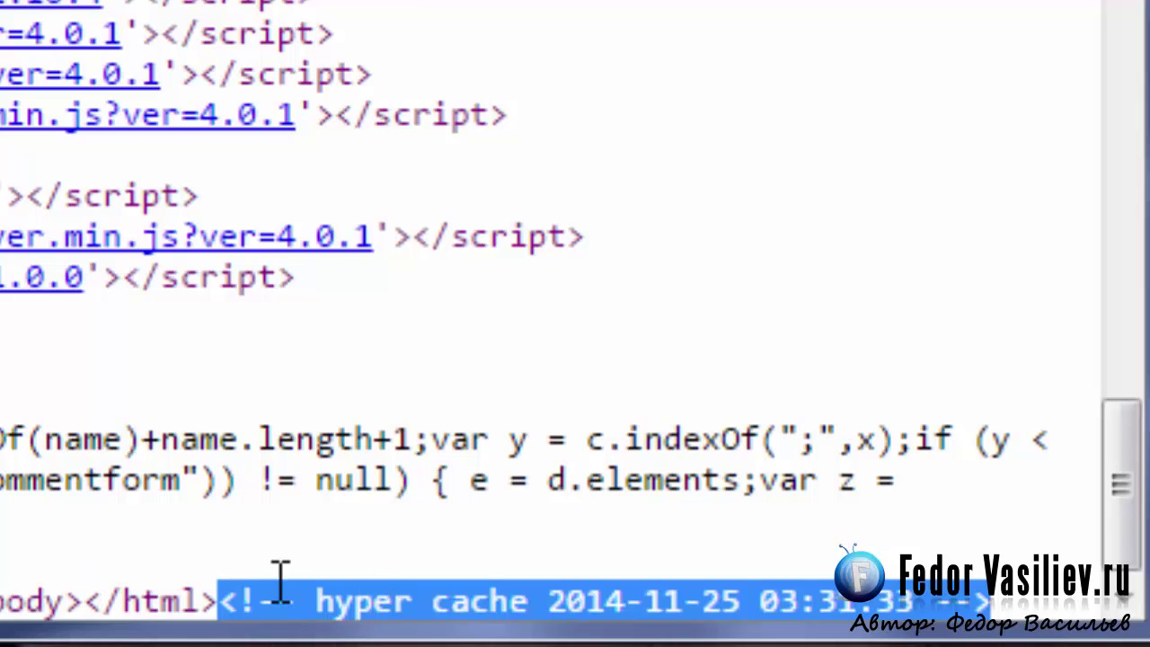
left_click(247, 595)
left_click_drag(225, 600, 1024, 618)
left_click(1023, 618)
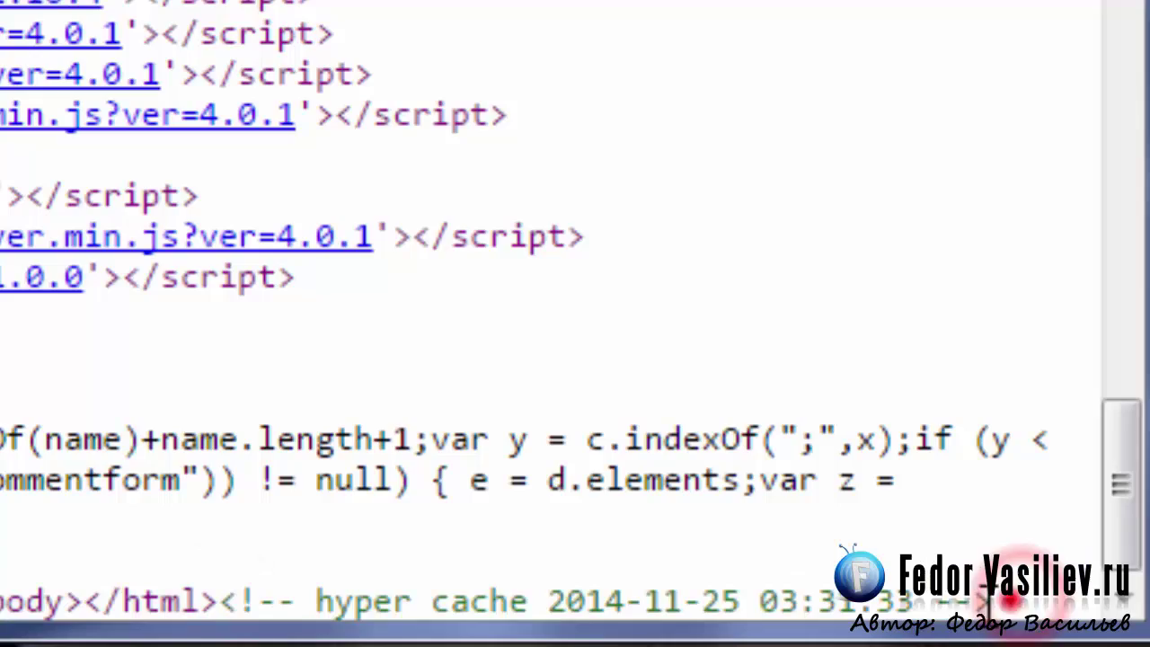
left_click(227, 601, "shift")
left_click(52, 590)
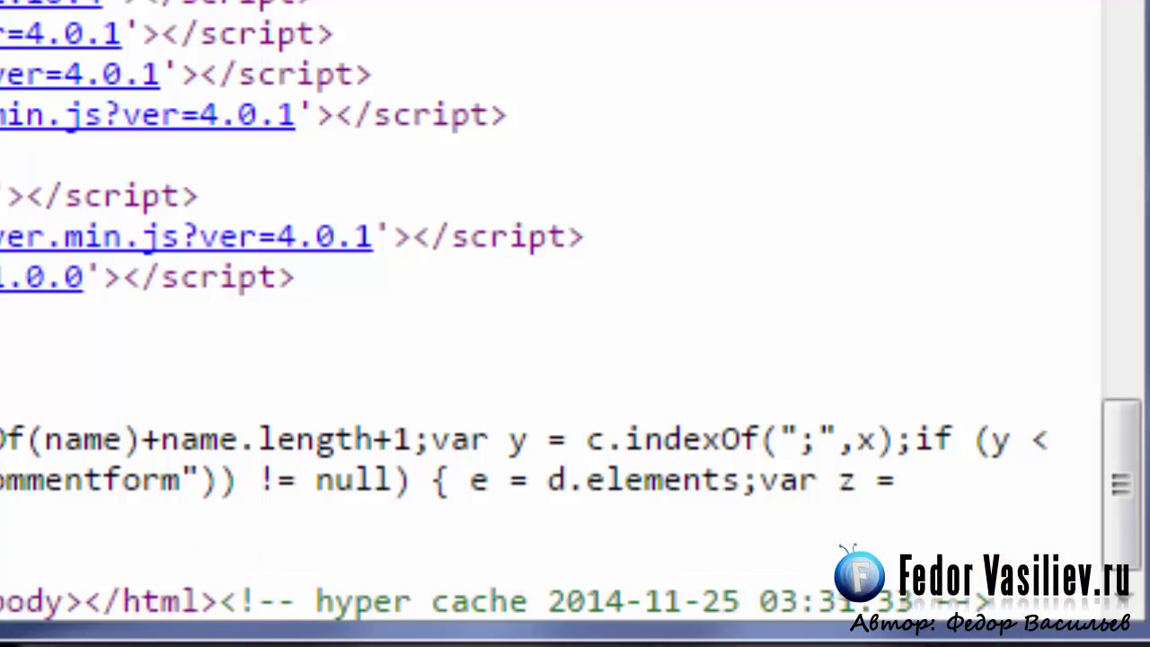